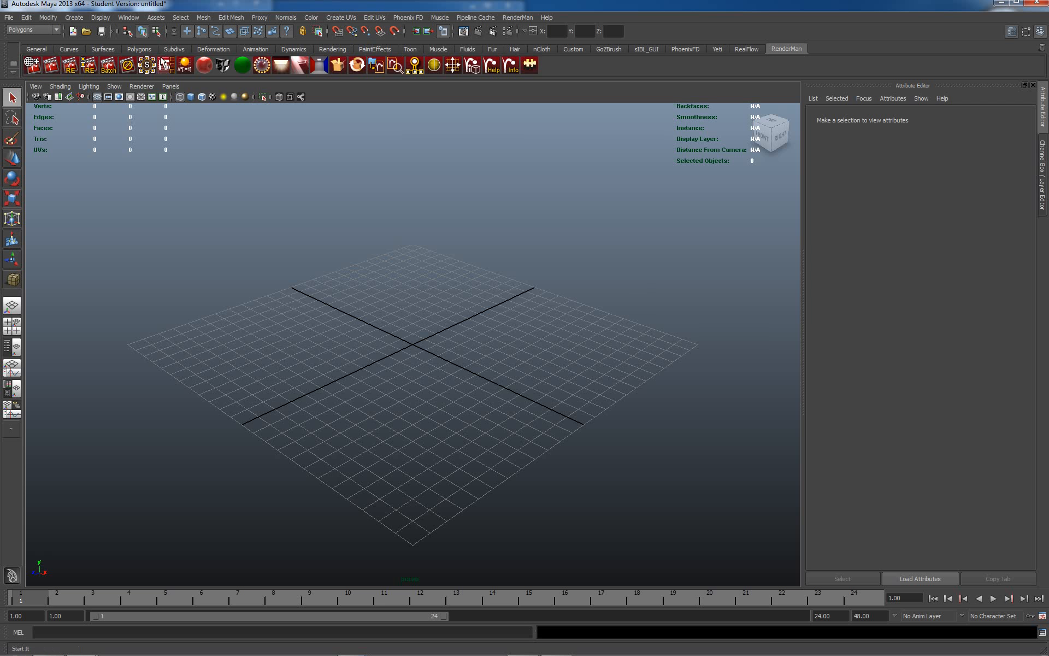
Create a polygon plane covering nearly the whole grid and a polygon cylinder standing near its back corner.
left_click(140, 49)
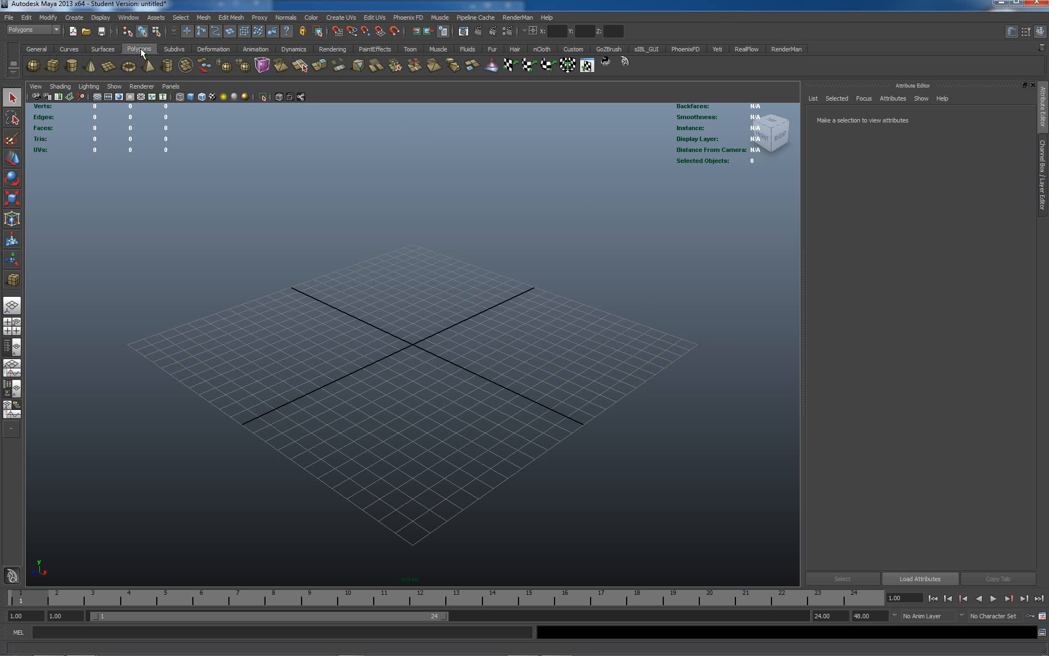
left_click(107, 69)
left_click_drag(140, 352, 690, 346)
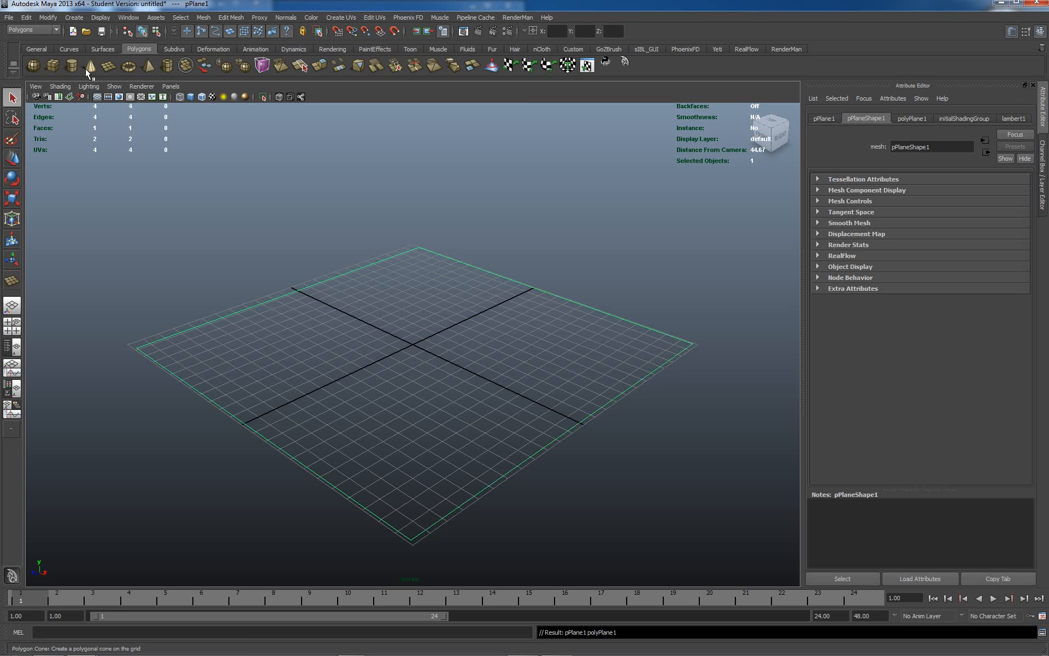
left_click(72, 65)
left_click_drag(402, 268, 424, 153)
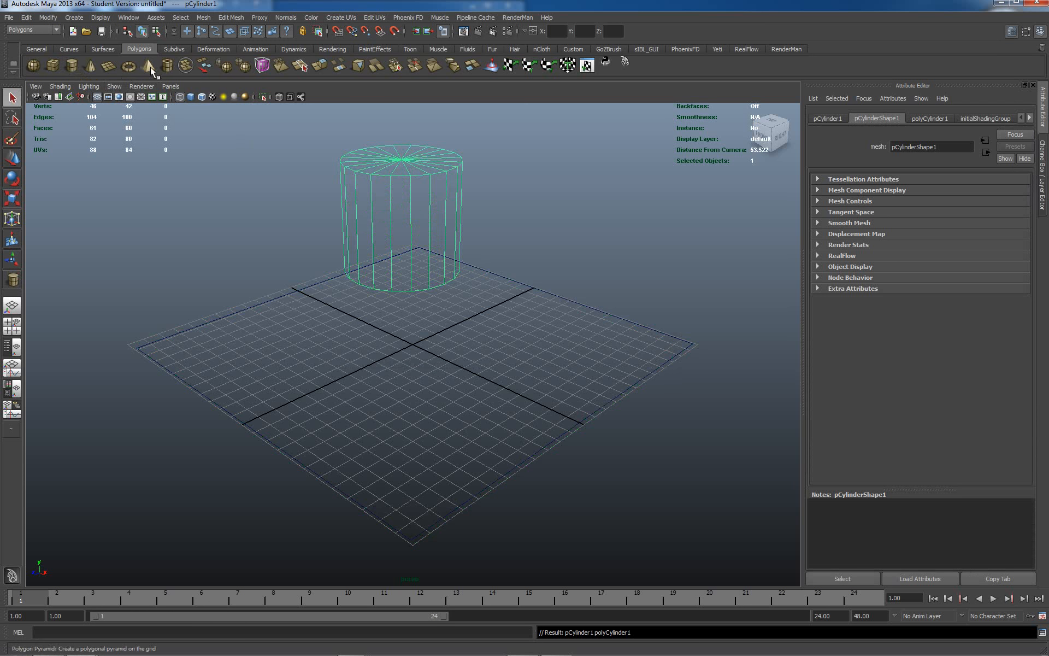
Create a tall polygon cone on the right side of the plane and a large cube on its left side.
left_click(90, 66)
left_click_drag(580, 363, 597, 201)
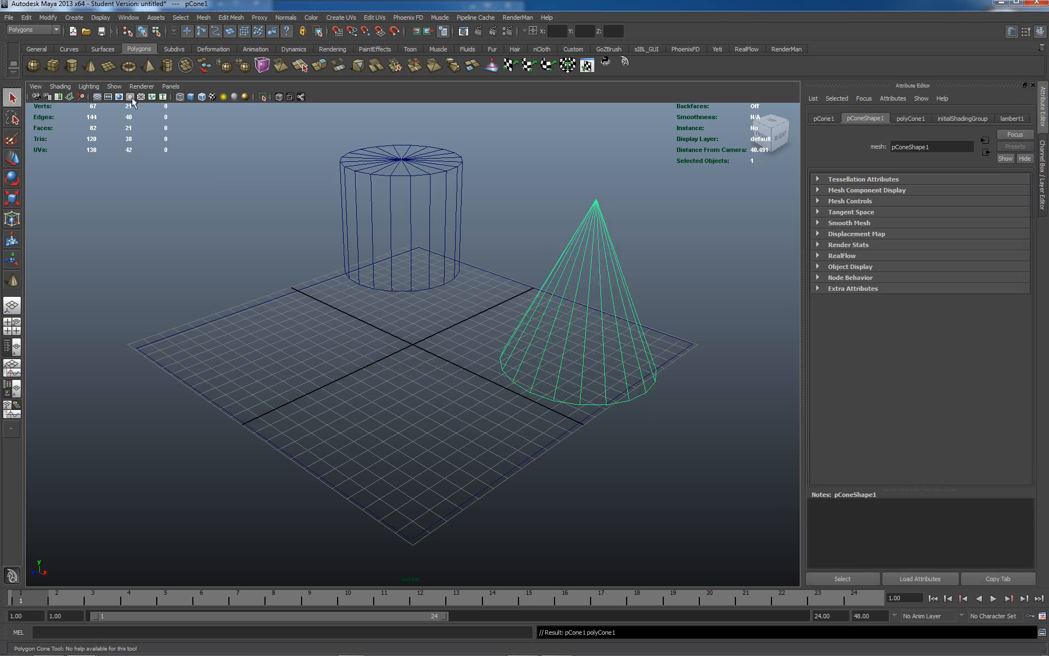
left_click(52, 65)
left_click_drag(243, 373, 405, 233)
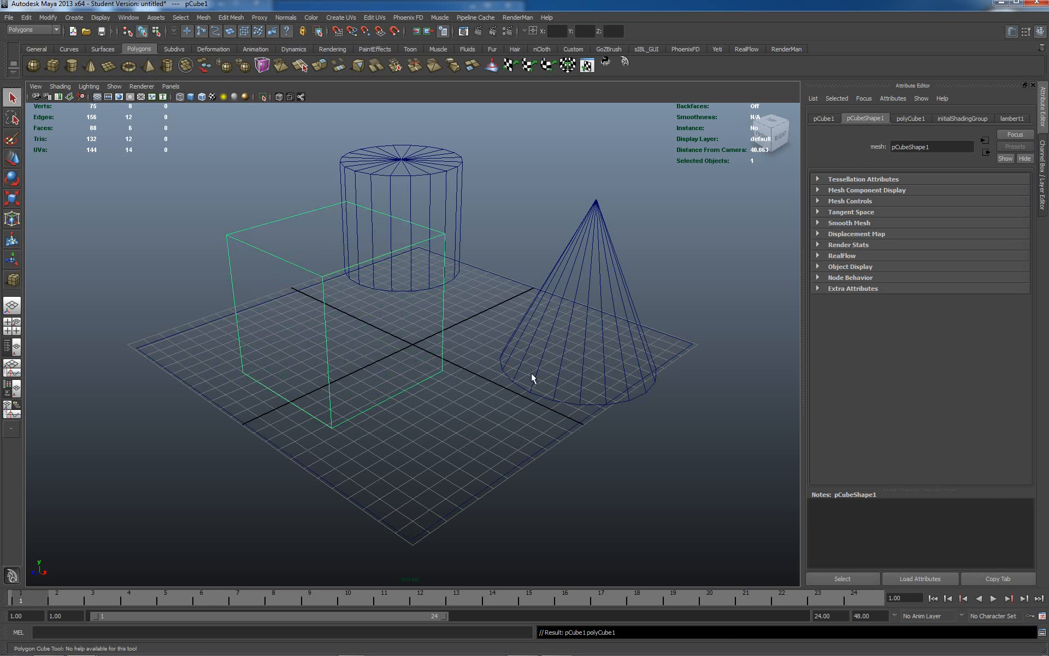
Move the cube outward along Z, away from the cylinder, and shift the cone along Z toward the back of the plane.
key("space")
left_click(704, 454)
mouse_move(688, 437)
left_mouse_down("alt")
mouse_move(640, 442)
mouse_move(672, 427)
mouse_move(681, 434)
left_mouse_up("alt")
key("w")
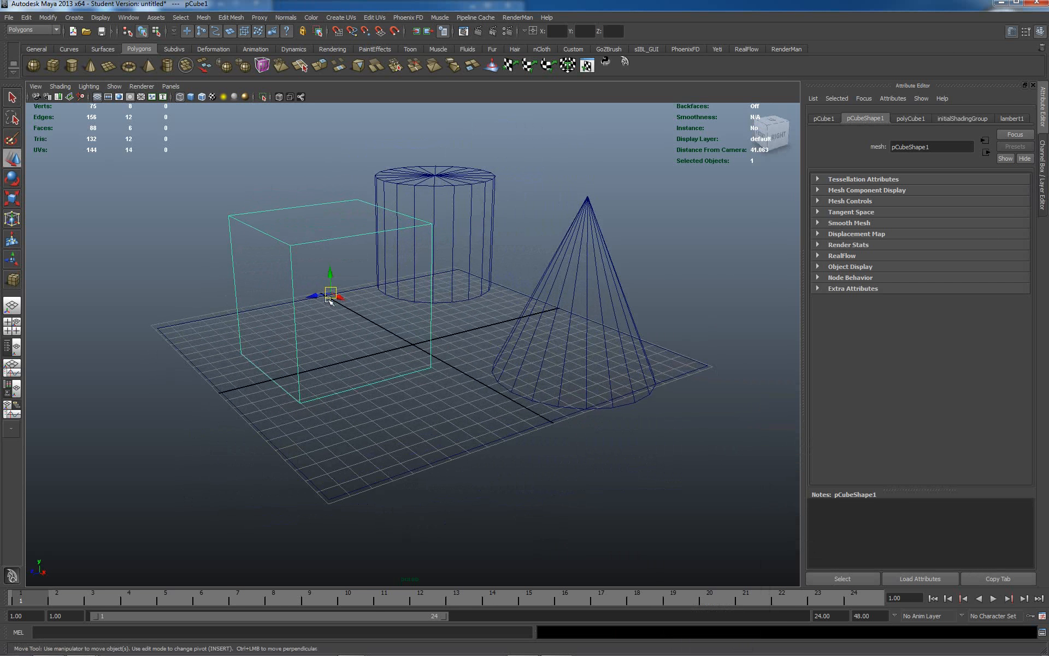
left_click_drag(313, 296, 274, 291)
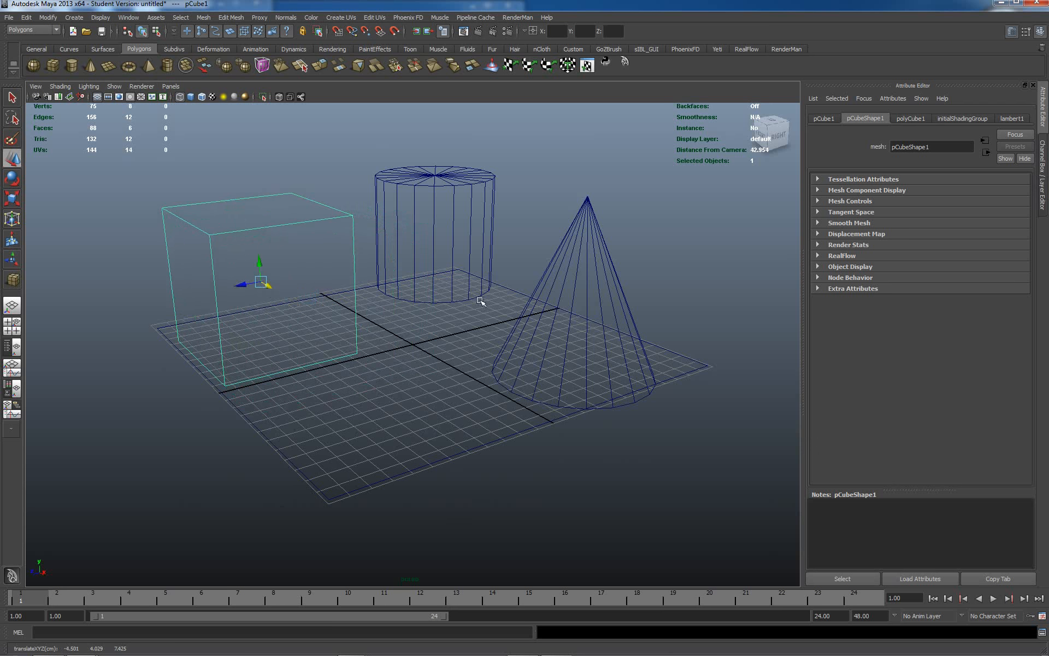
left_click(547, 306)
left_click_drag(578, 296, 546, 277)
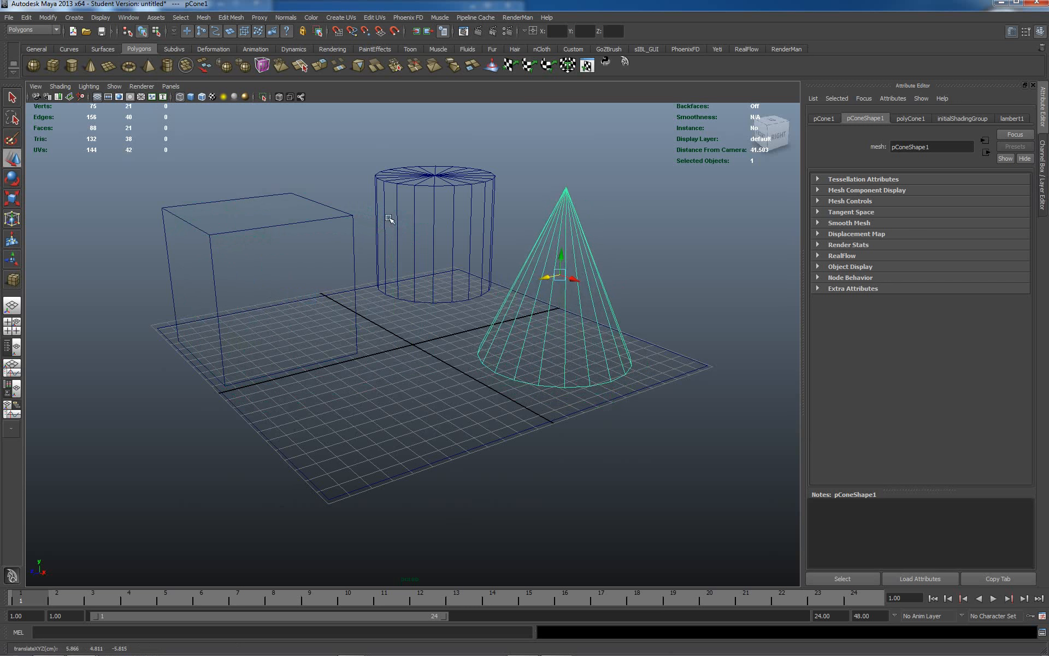
Frame the three shapes in the perspective view, render them with RenderMan and move the render window off the models.
left_click(435, 204)
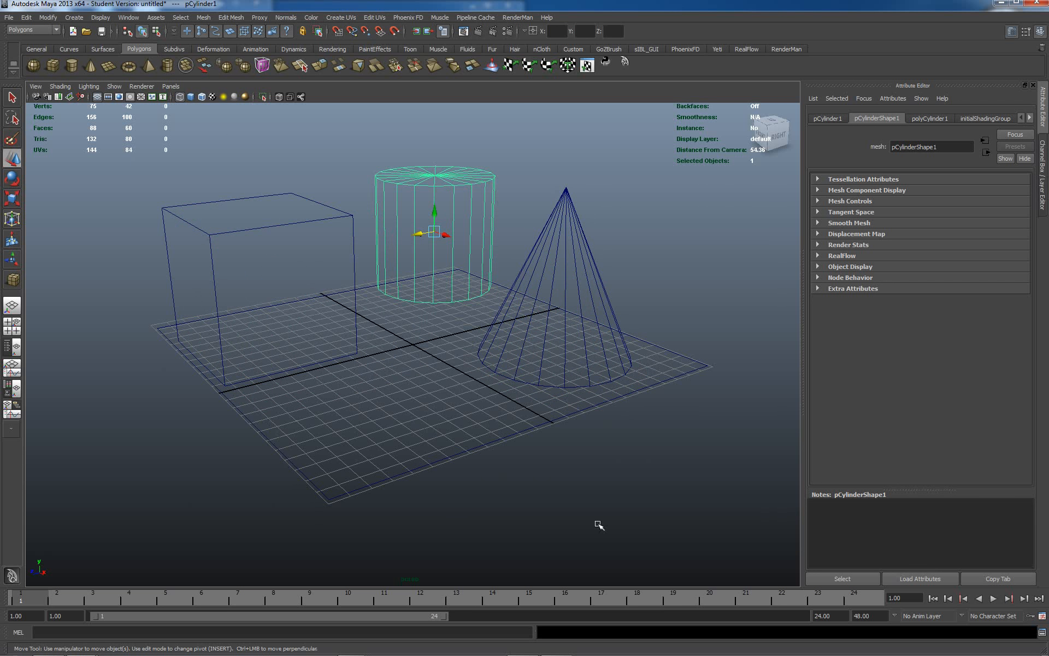
mouse_move(546, 497)
left_mouse_down("alt")
mouse_move(571, 515)
mouse_move(552, 497)
mouse_move(566, 493)
left_mouse_up("alt")
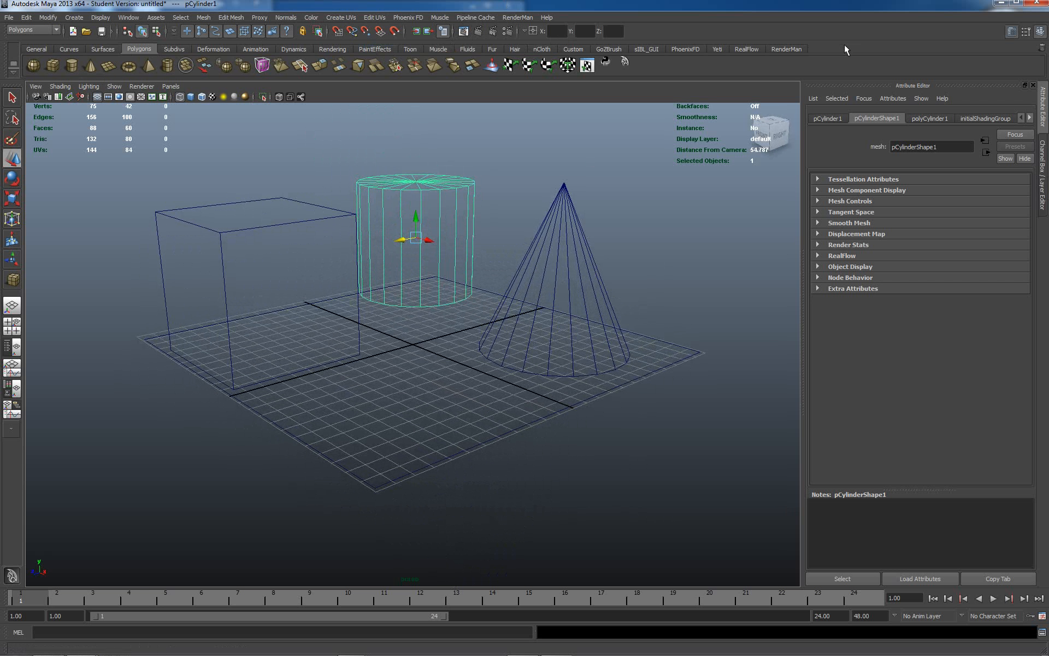
left_click(787, 48)
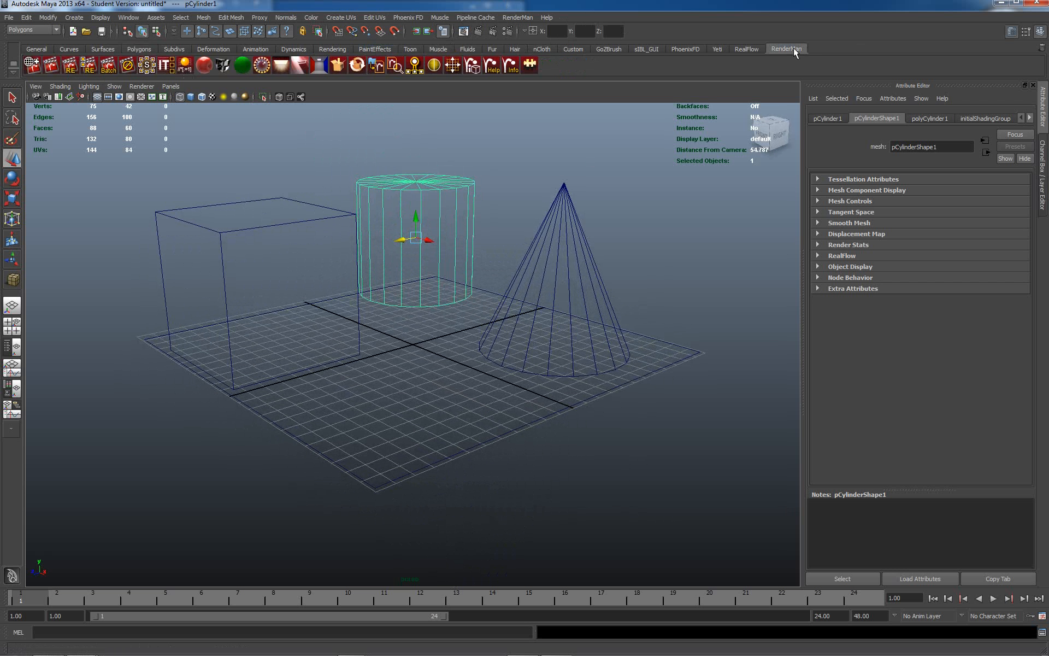
left_click(51, 65)
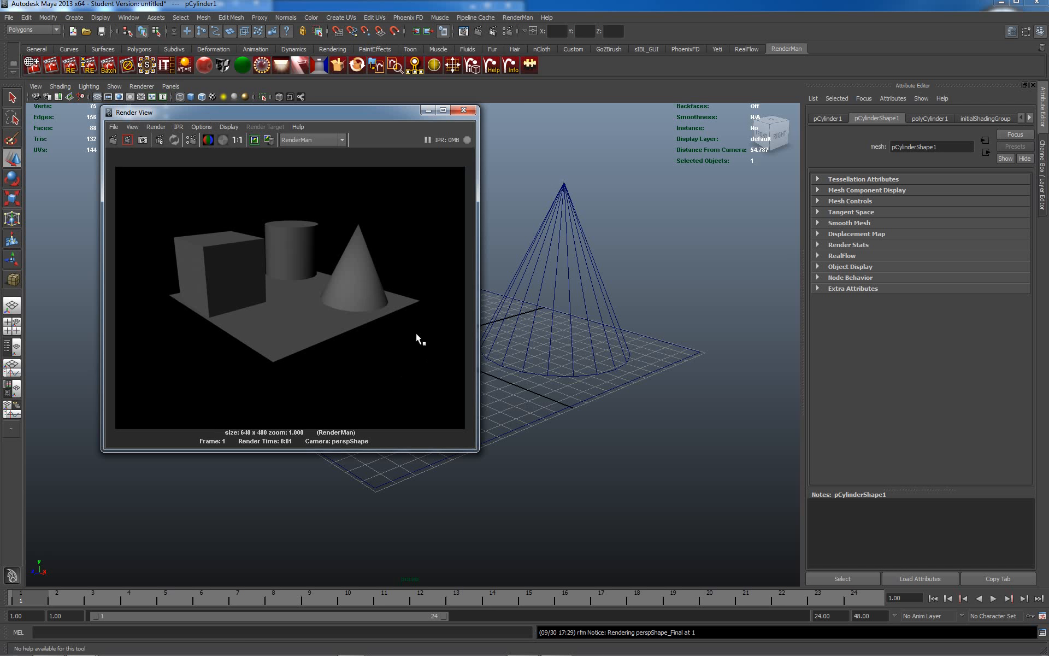
left_click_drag(372, 113, 701, 287)
Select the ground plane and assign a new RMSMatte shader to it.
left_click(309, 200)
left_click_drag(307, 199, 323, 262)
left_click(350, 407)
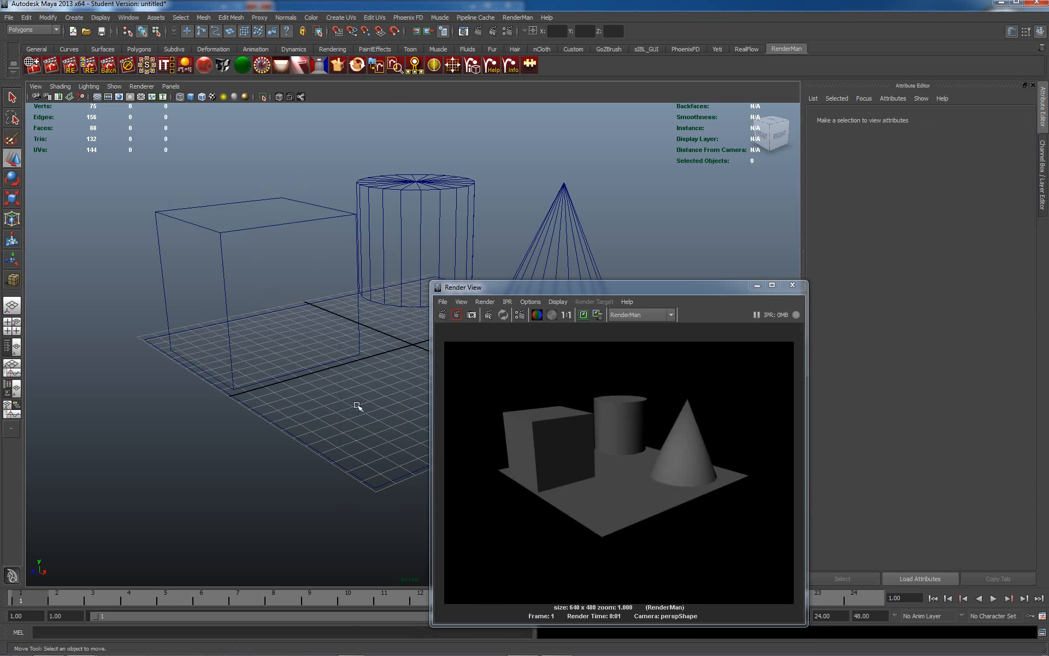
left_click(291, 448)
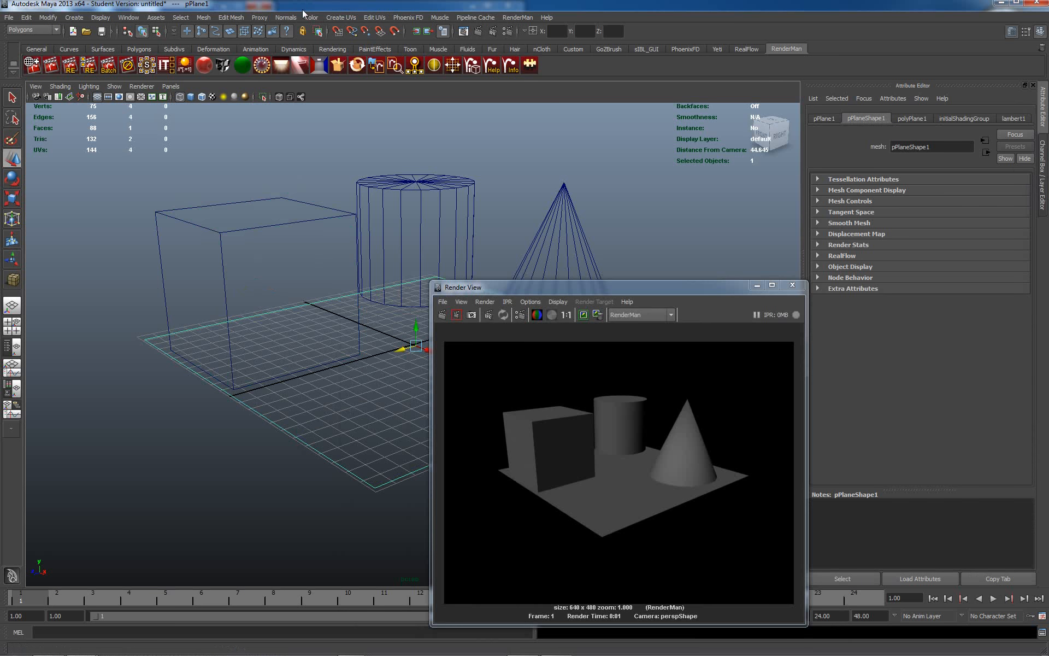
left_click(242, 67)
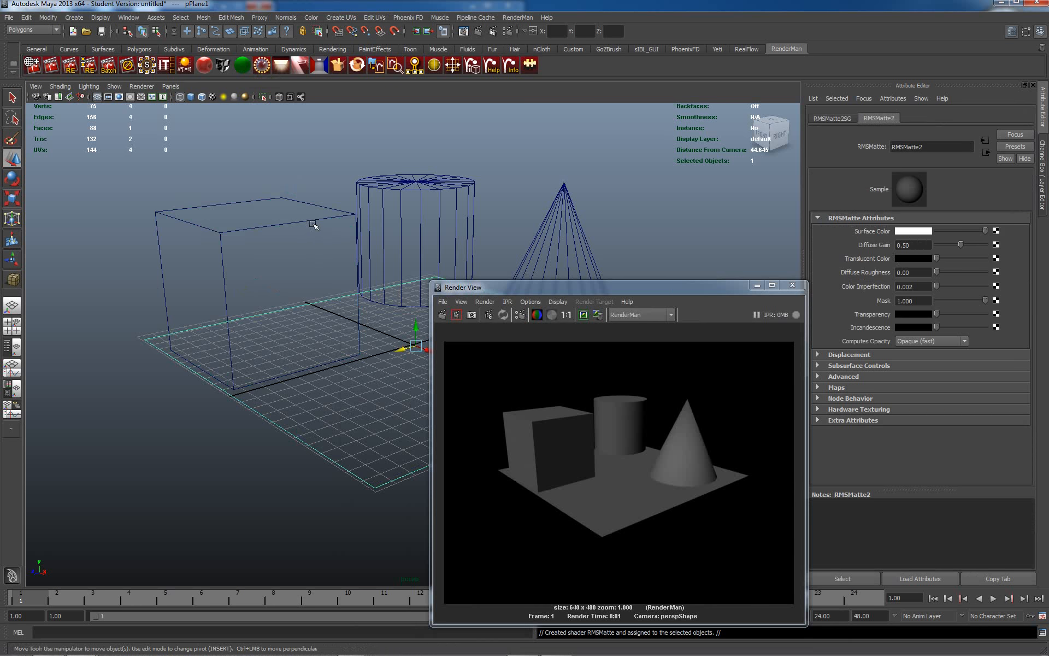
Assign a new RMSMatte shader to the cube and open its surface color for editing.
left_click(310, 220)
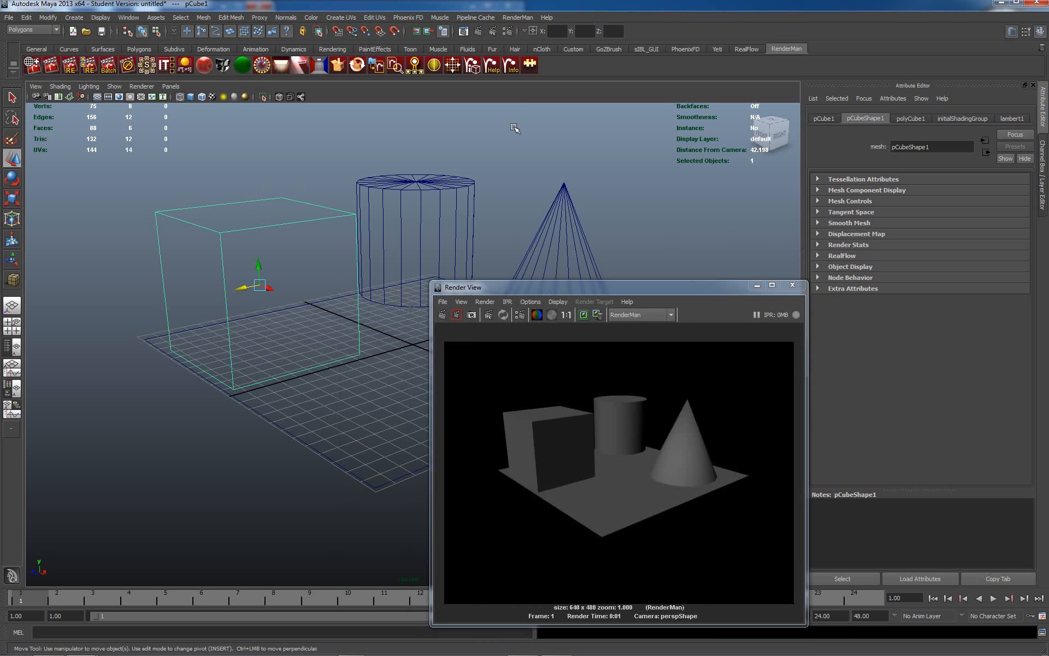
left_click(242, 65)
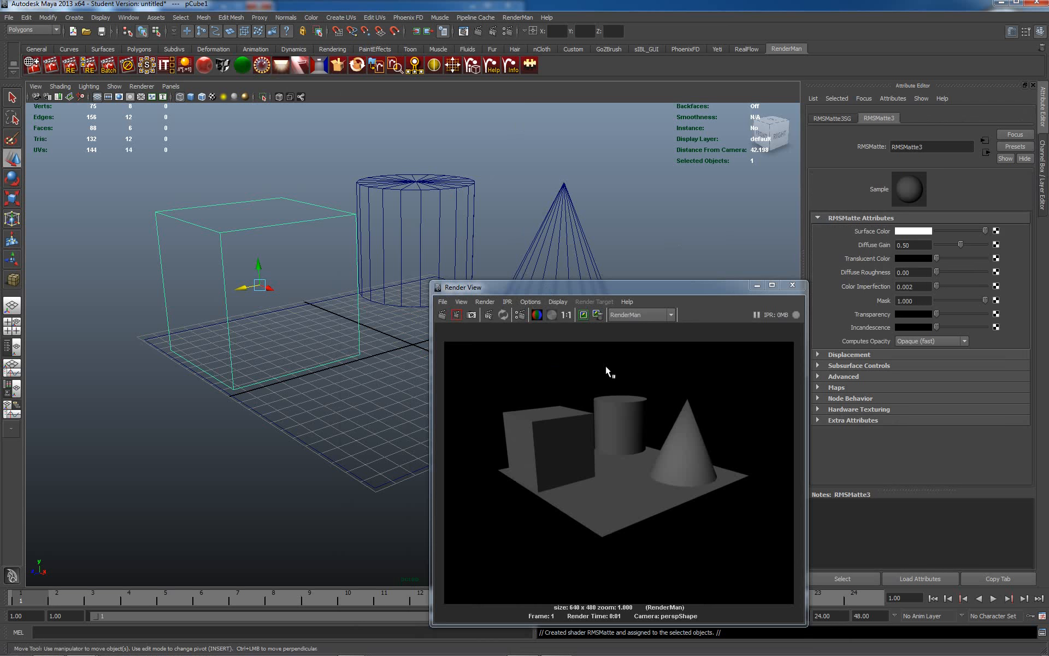
left_click(913, 230)
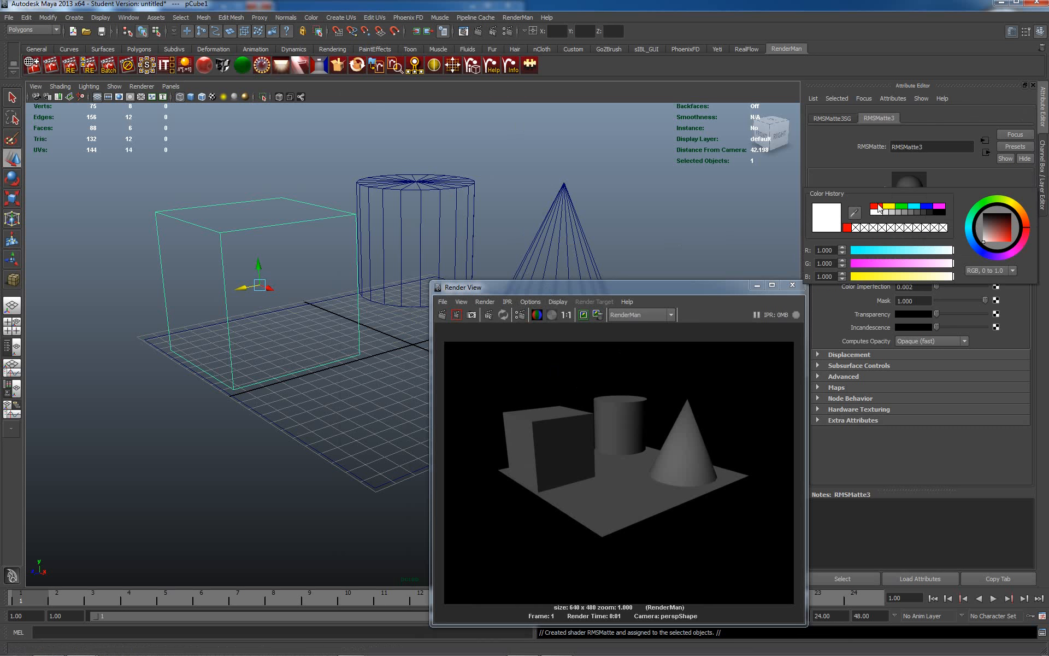
Assign a new RMSGPSurface shader to the cylinder and set its surface color to blue.
left_click(421, 230)
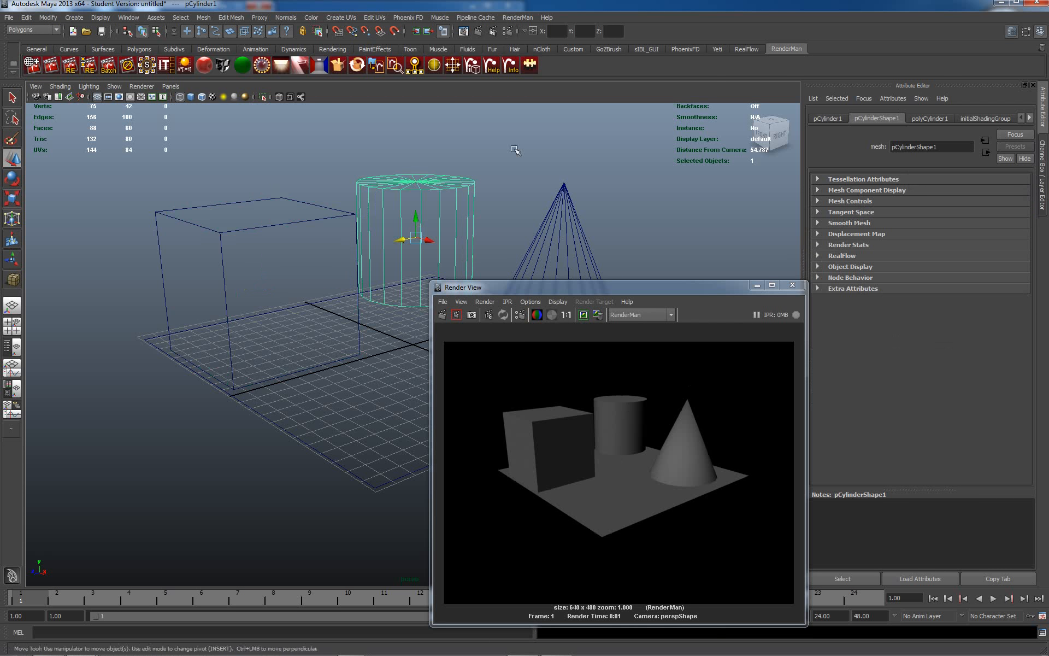
left_click(204, 66)
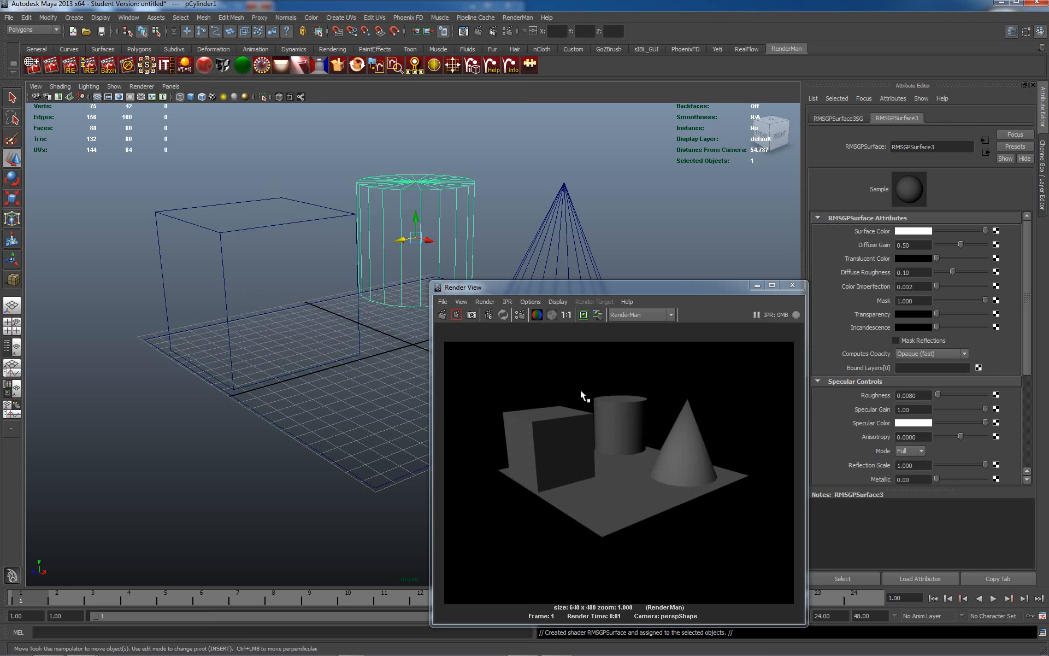
left_click(914, 232)
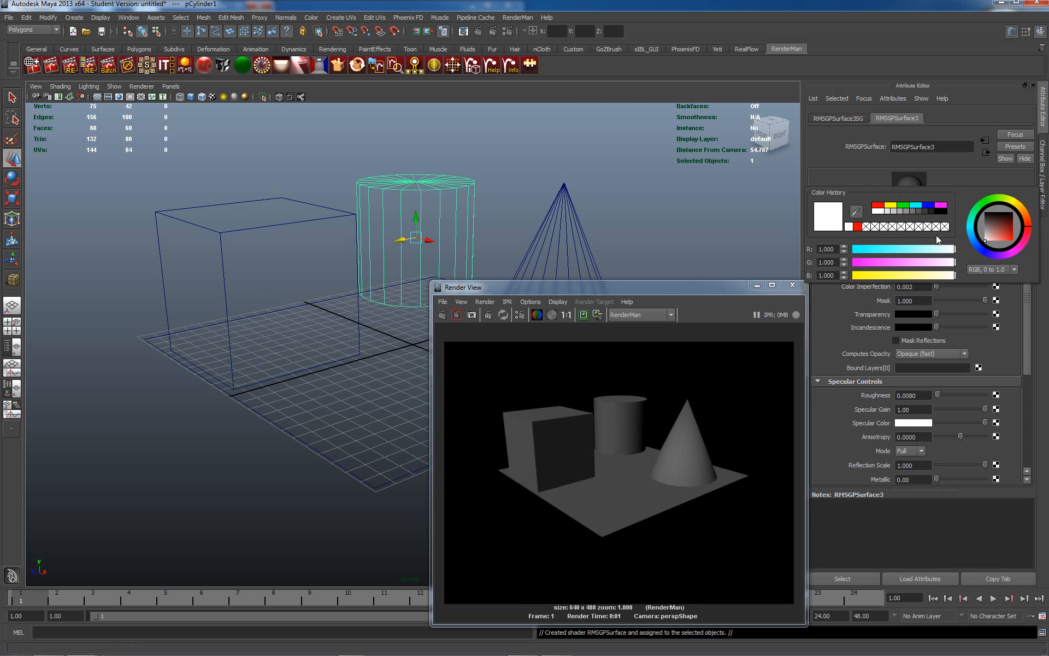
left_click(928, 205)
Assign a new RMSGlass shader to the cone and re-render the scene with RenderMan.
left_click(564, 233)
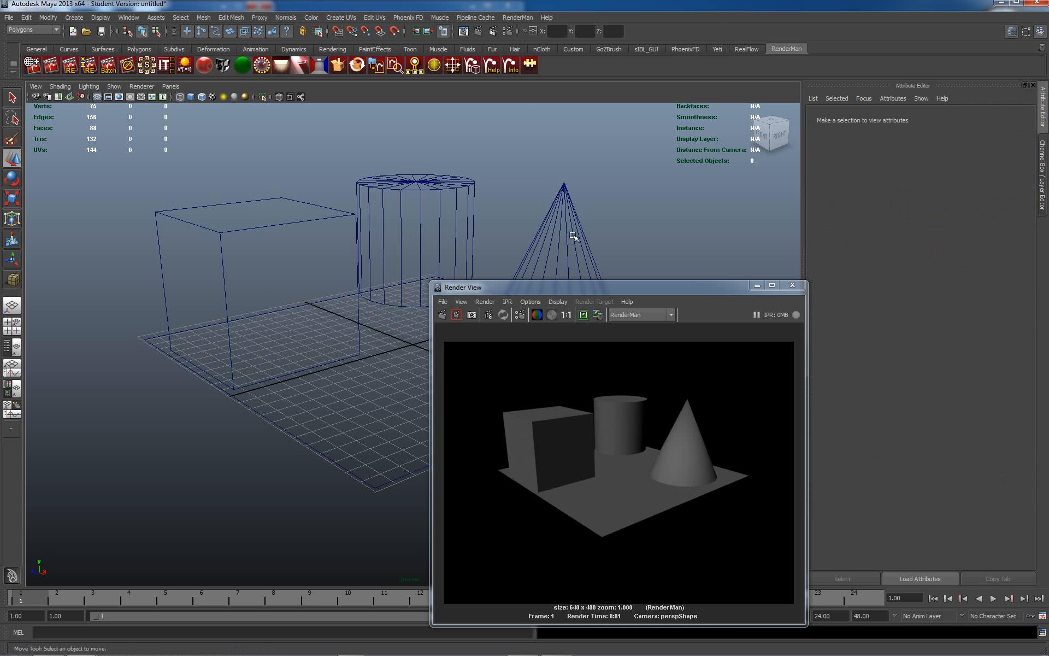
left_click(572, 238)
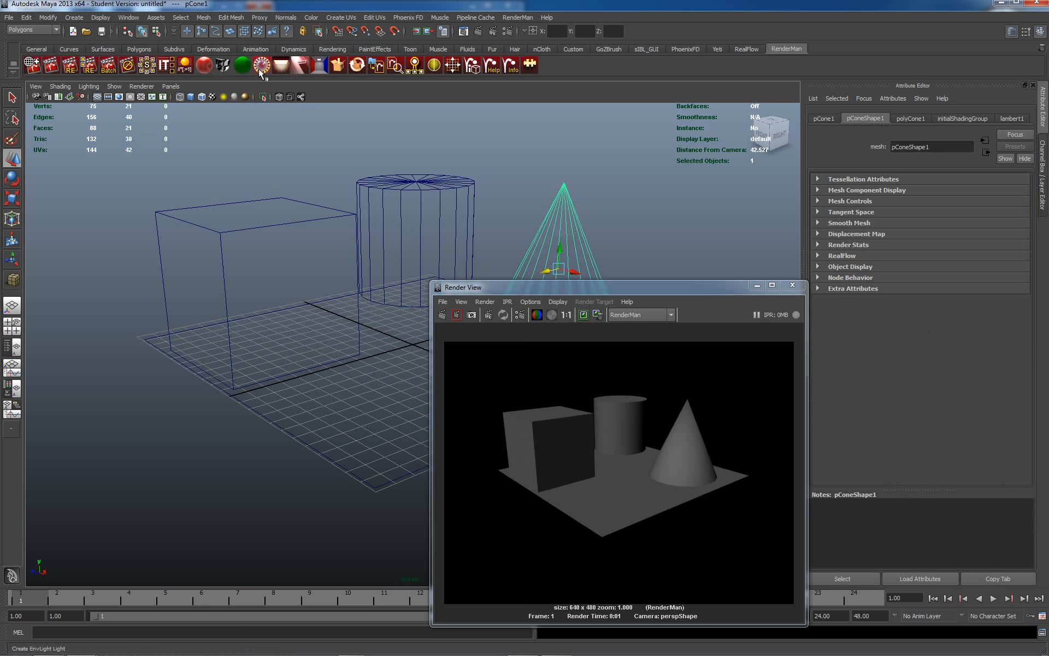
left_click(223, 65)
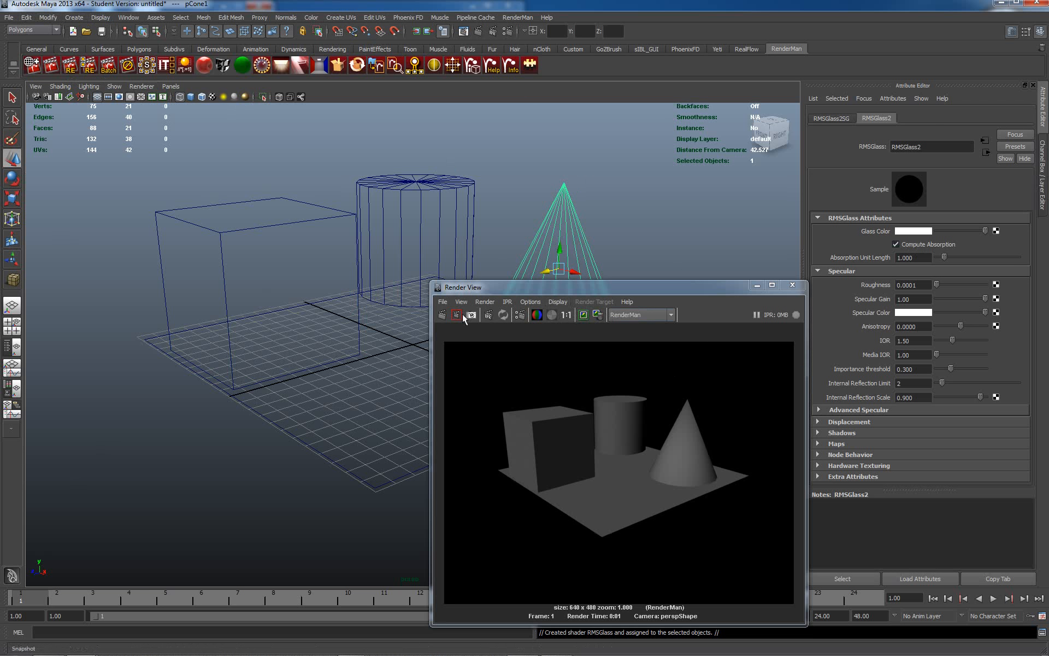
left_click(52, 66)
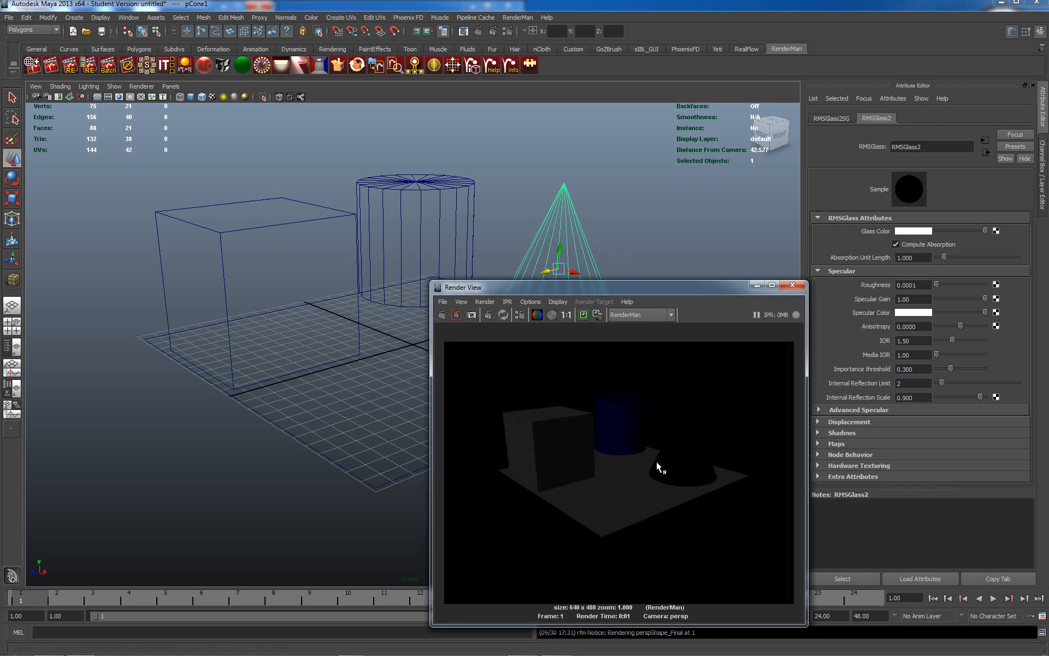
left_click_drag(612, 287, 572, 160)
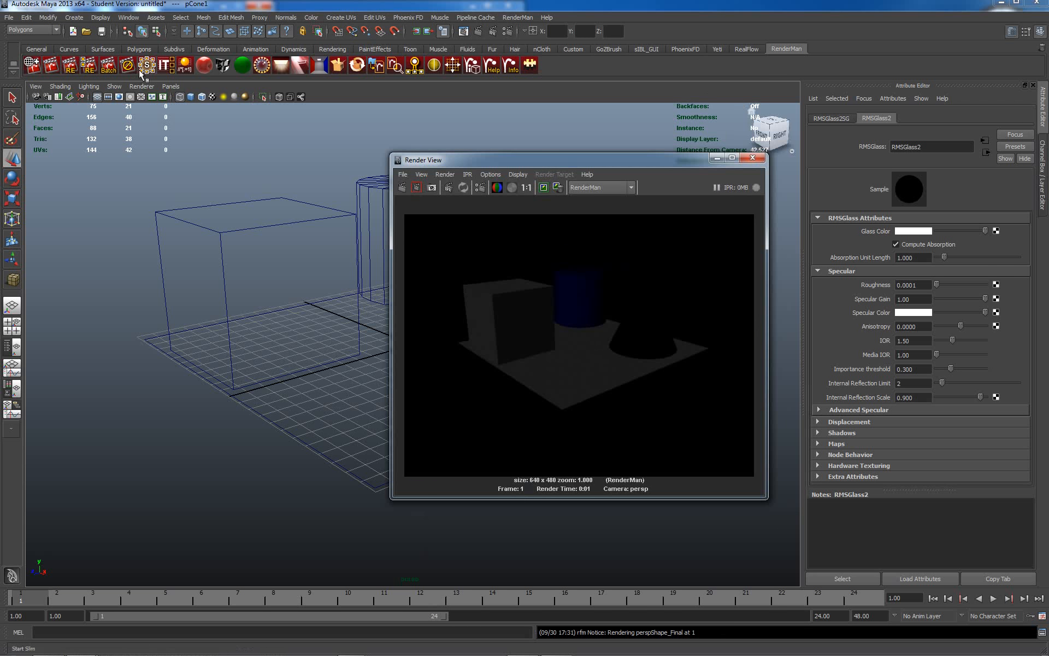
Enable ray tracing in the RenderMan render settings and set the max specular and max diffuse depths to 5.
left_click(30, 67)
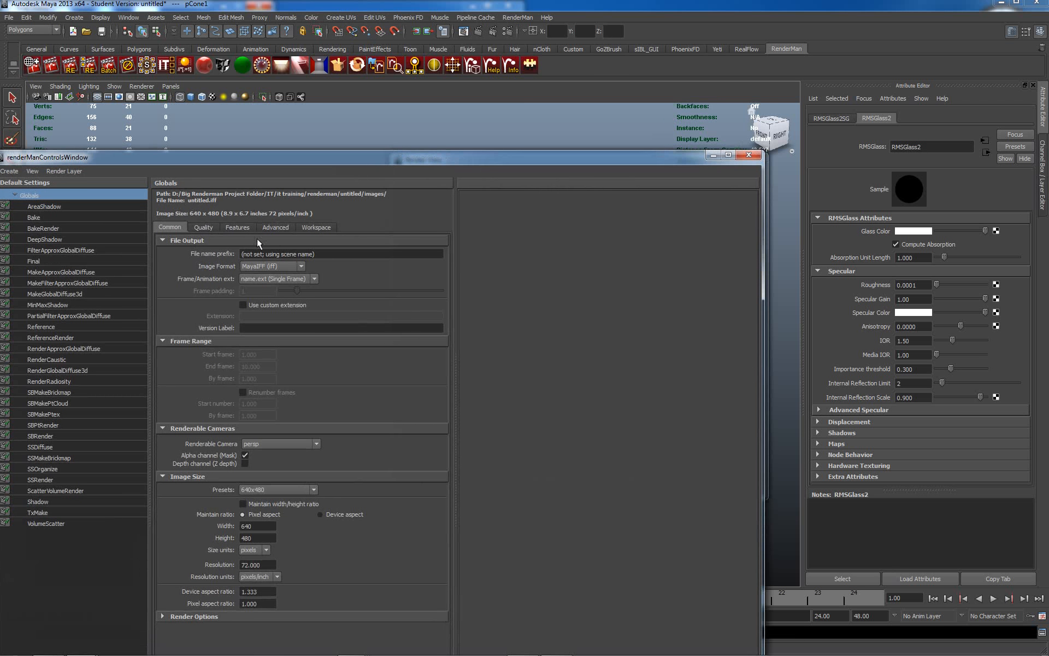
left_click(238, 231)
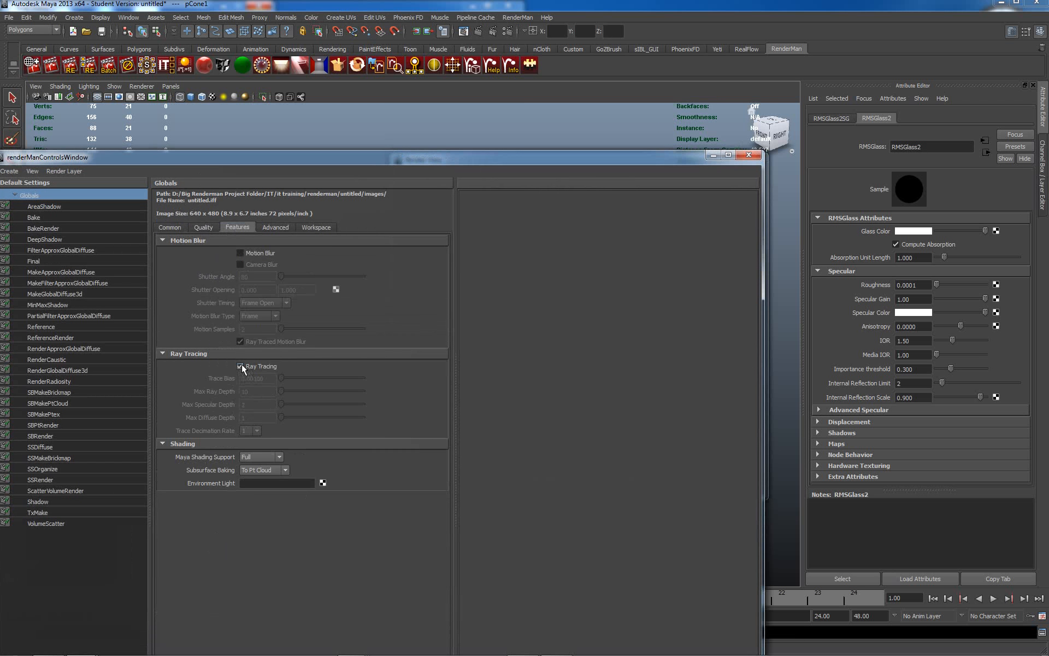
left_click(240, 365)
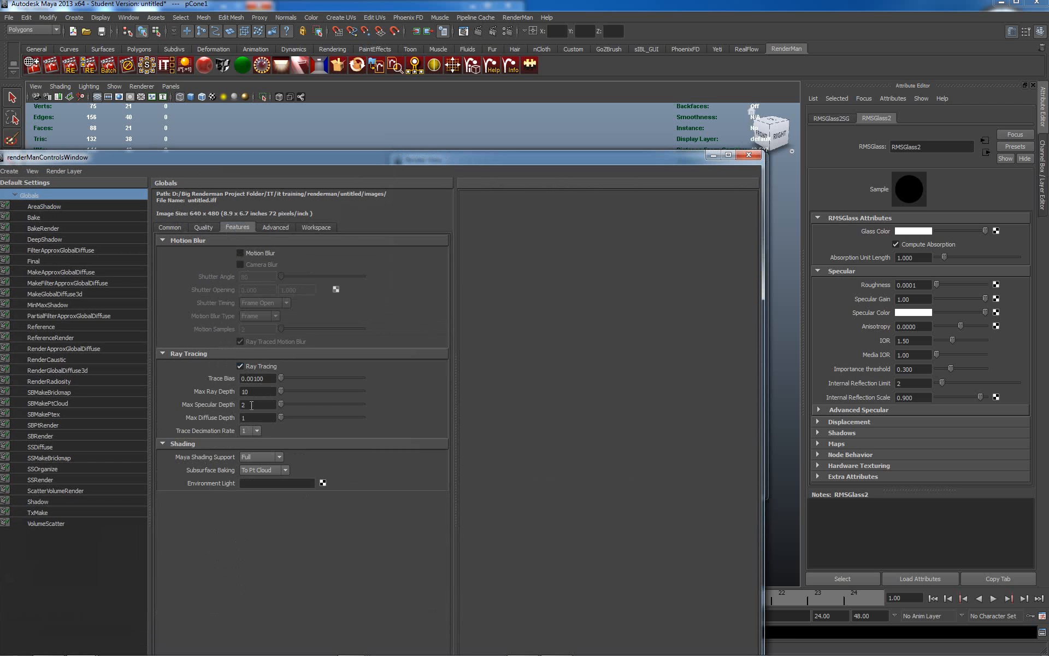
left_click_drag(256, 406, 229, 406)
key("Tab")
type("5")
left_click(713, 155)
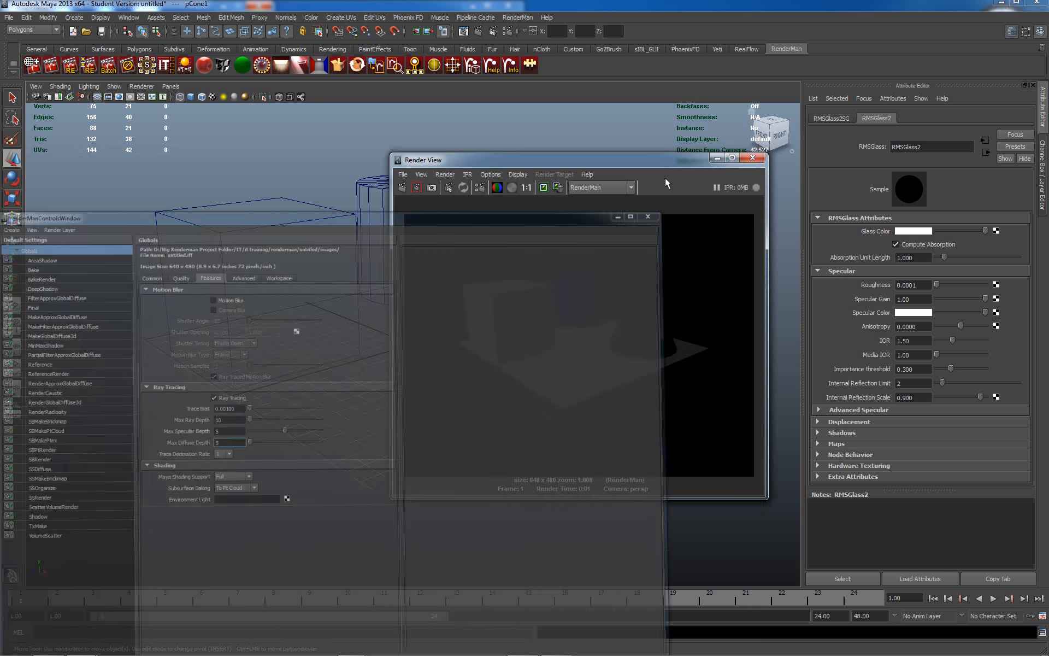
Re-render the perspective view with ray tracing enabled.
right_click(555, 296)
mouse_move(573, 312)
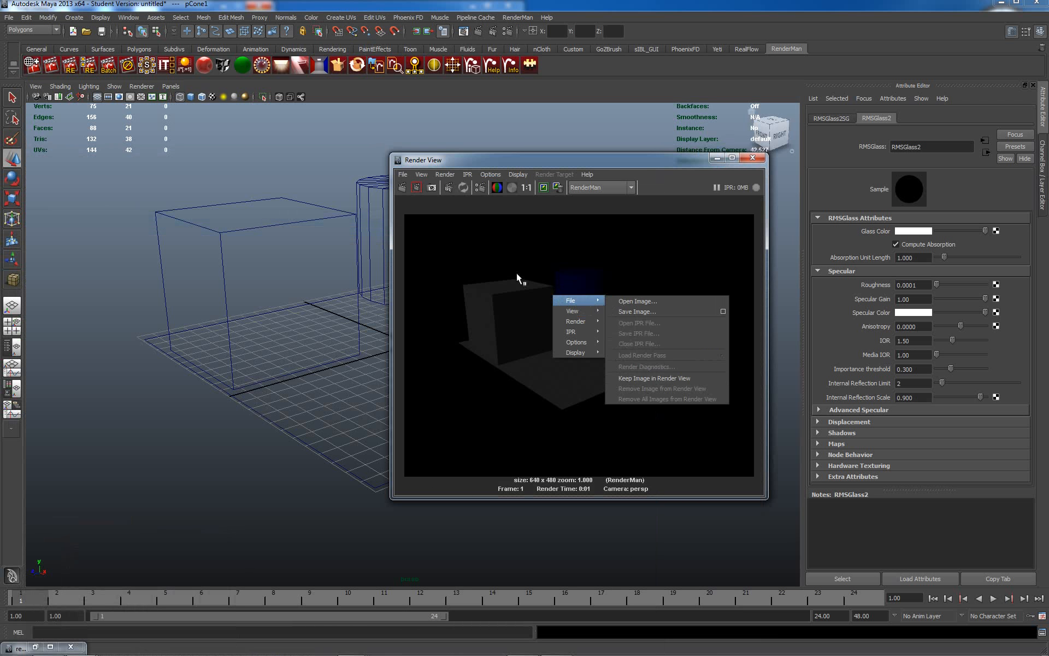
left_click(403, 188)
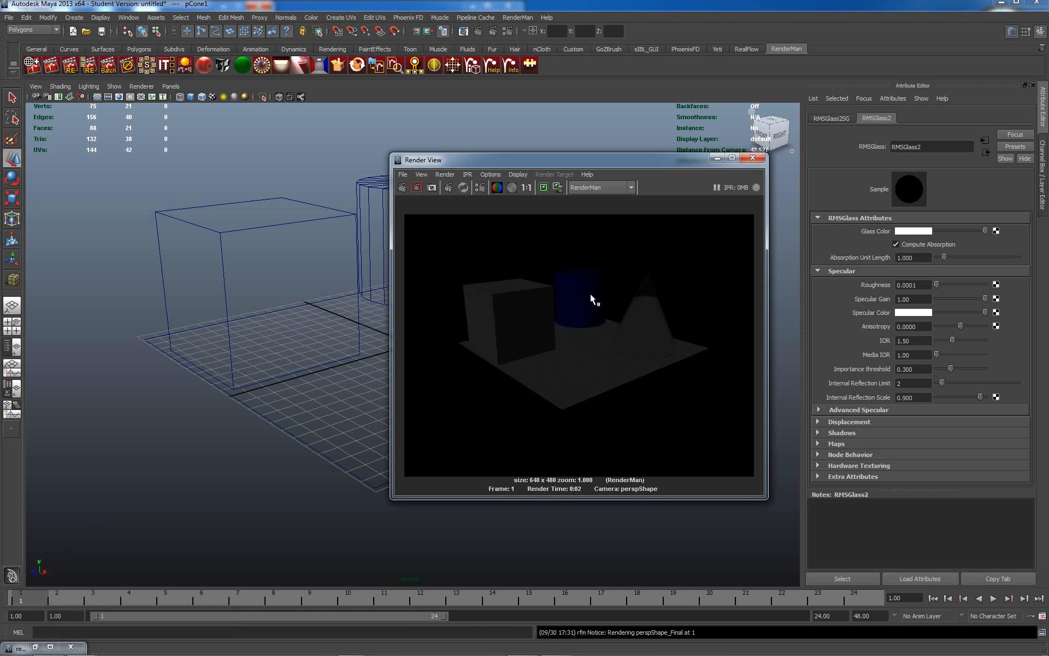
Add a RenderMan environment light to the scene, render again and look through the light's attributes.
left_click(265, 65)
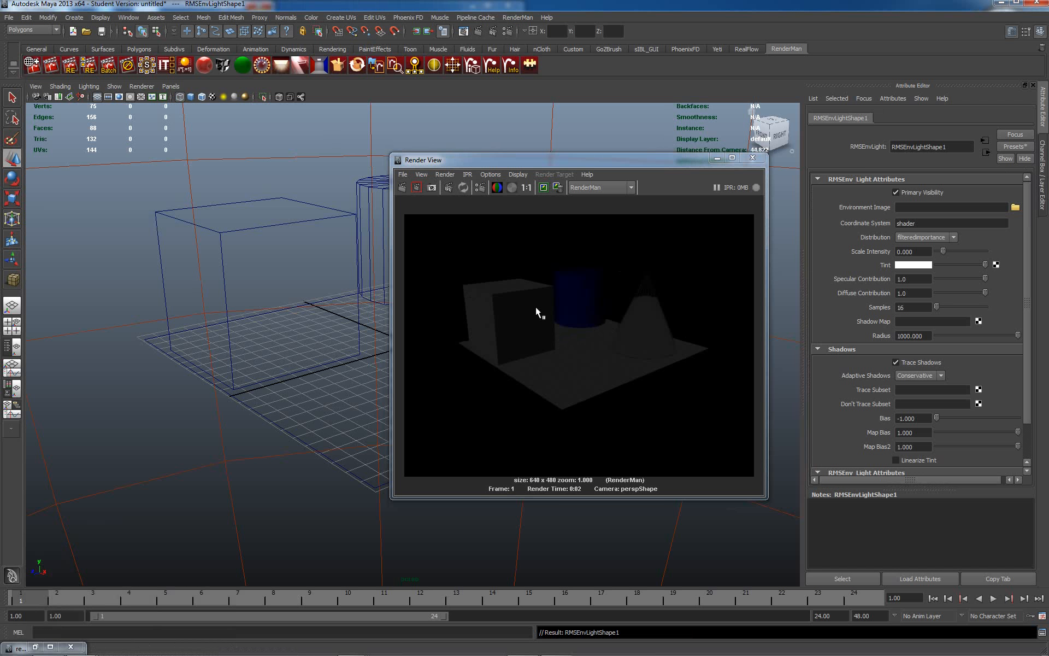
left_click(54, 66)
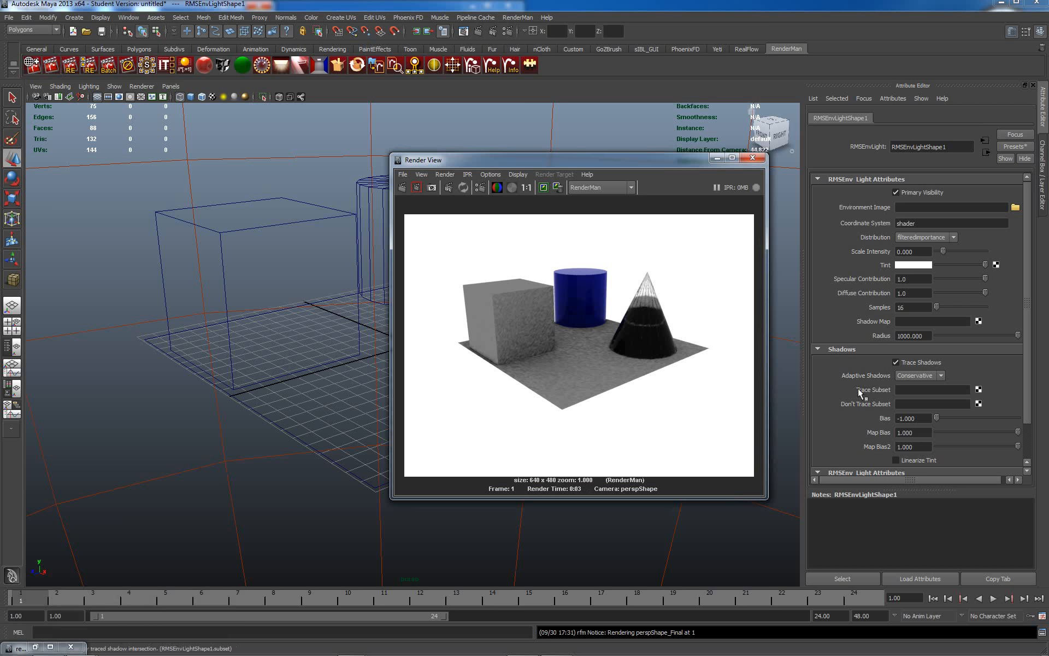
scroll(1026, 310, "down", 2)
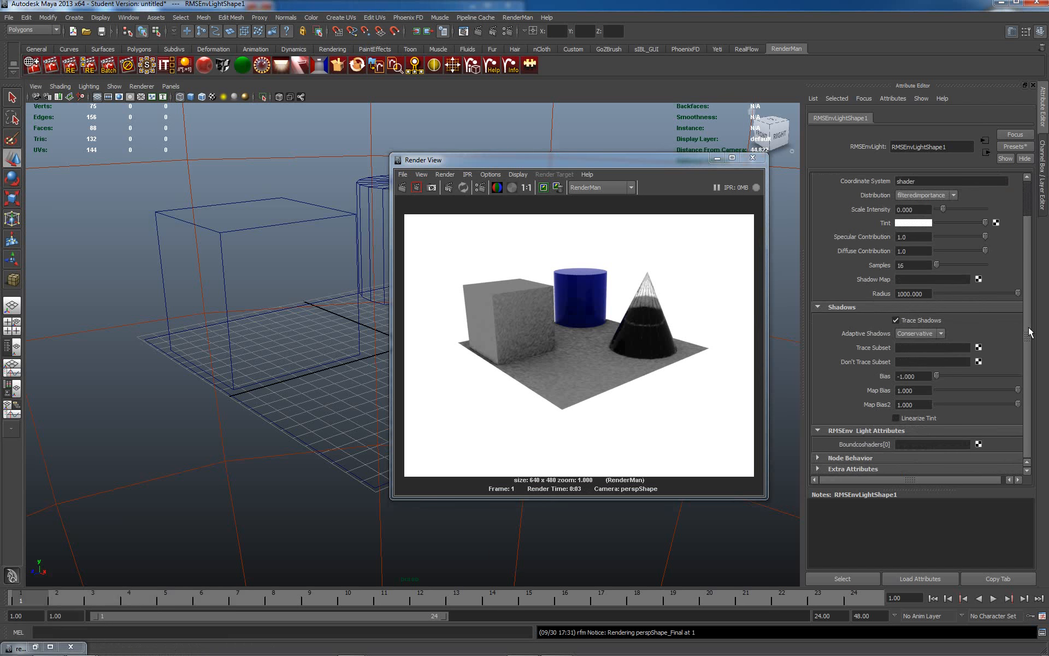
Set the environment light's samples to 64 and render the perspective view again.
scroll(1025, 309, "up", 2)
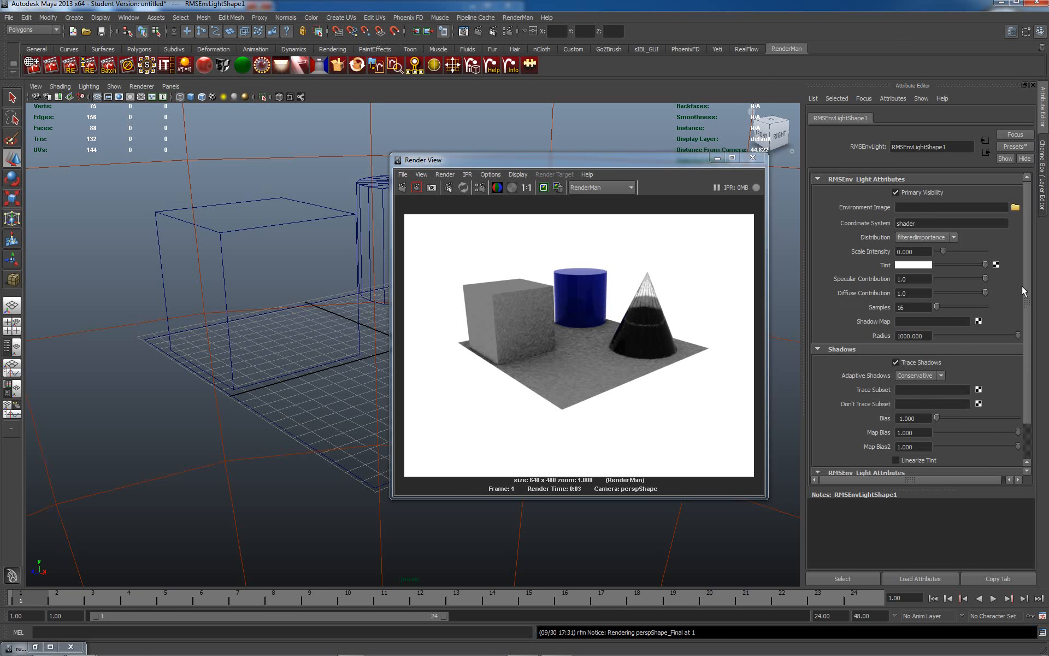
scroll(1023, 286, "down", 4)
scroll(1023, 323, "up", 4)
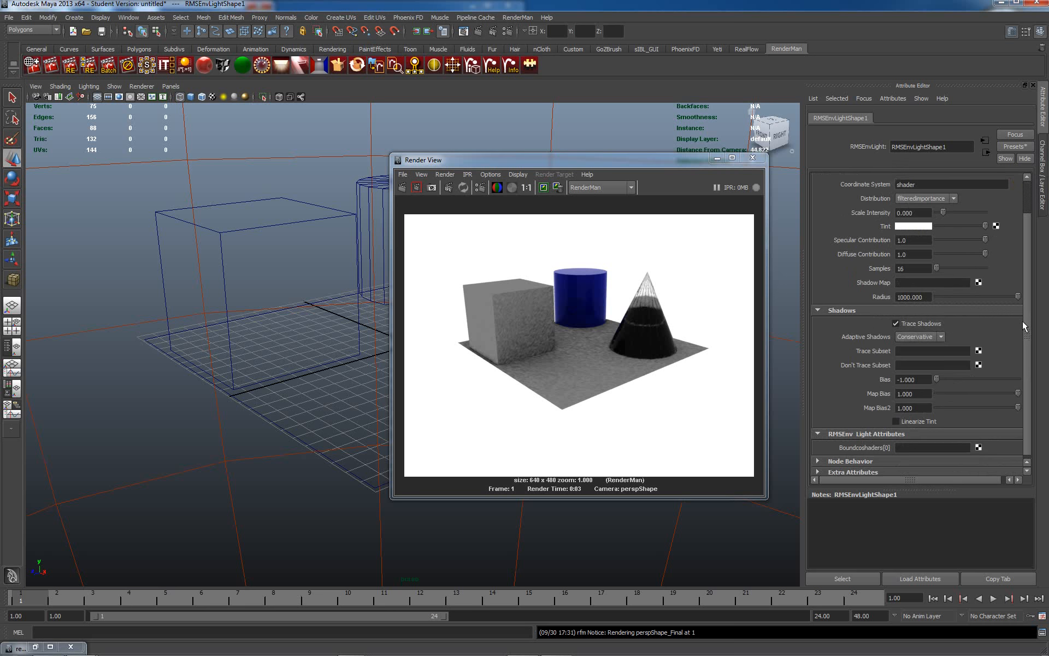
scroll(1023, 292, "up", 1)
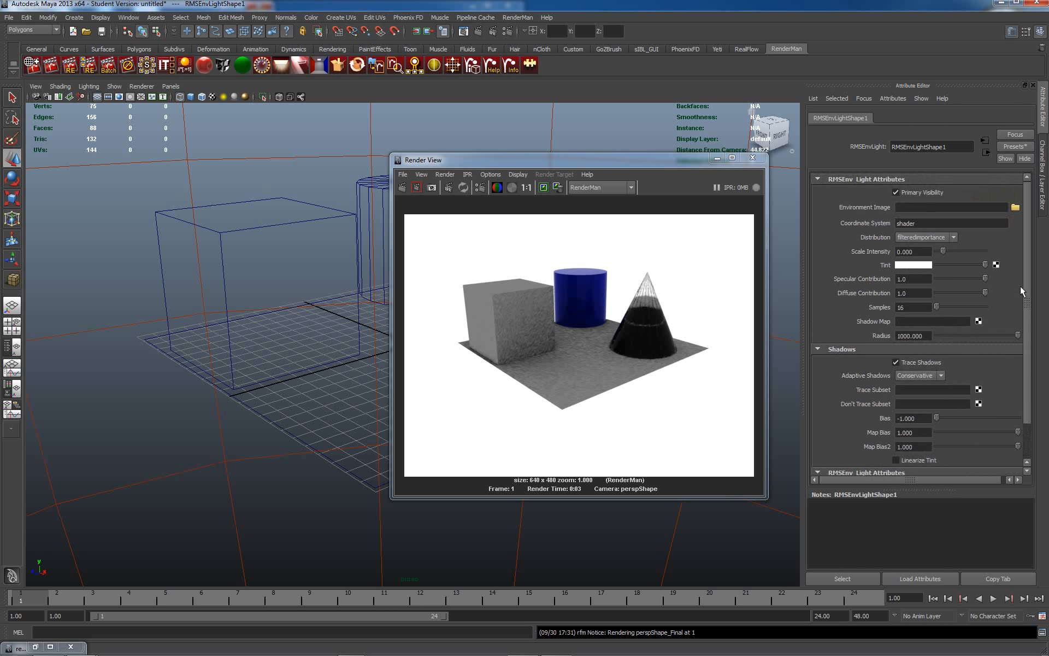
scroll(1022, 300, "down", 4)
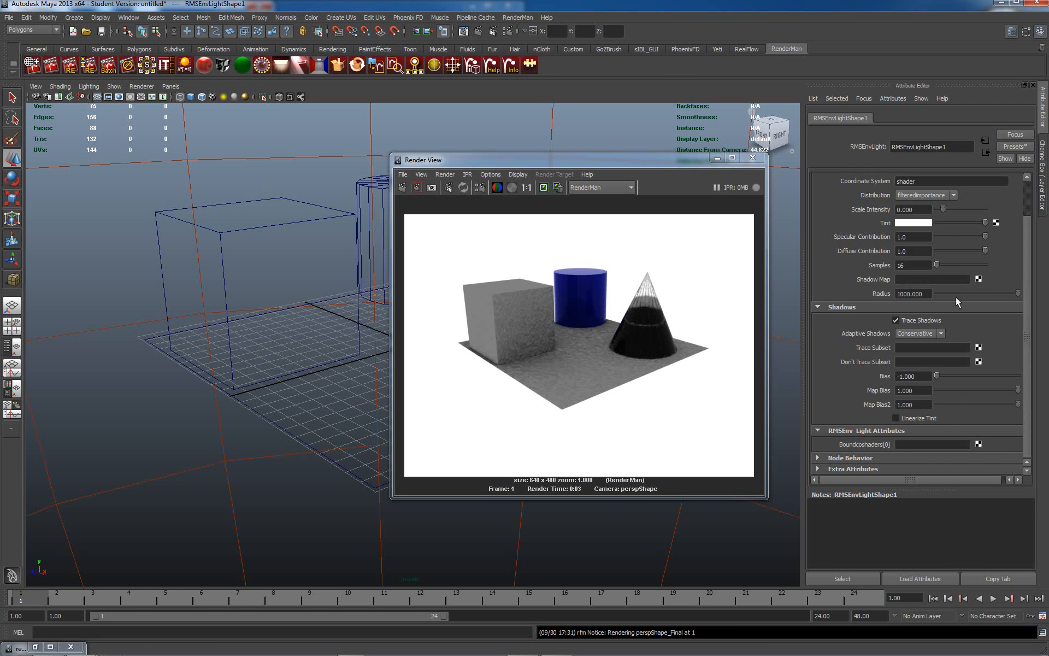
double_click(915, 266)
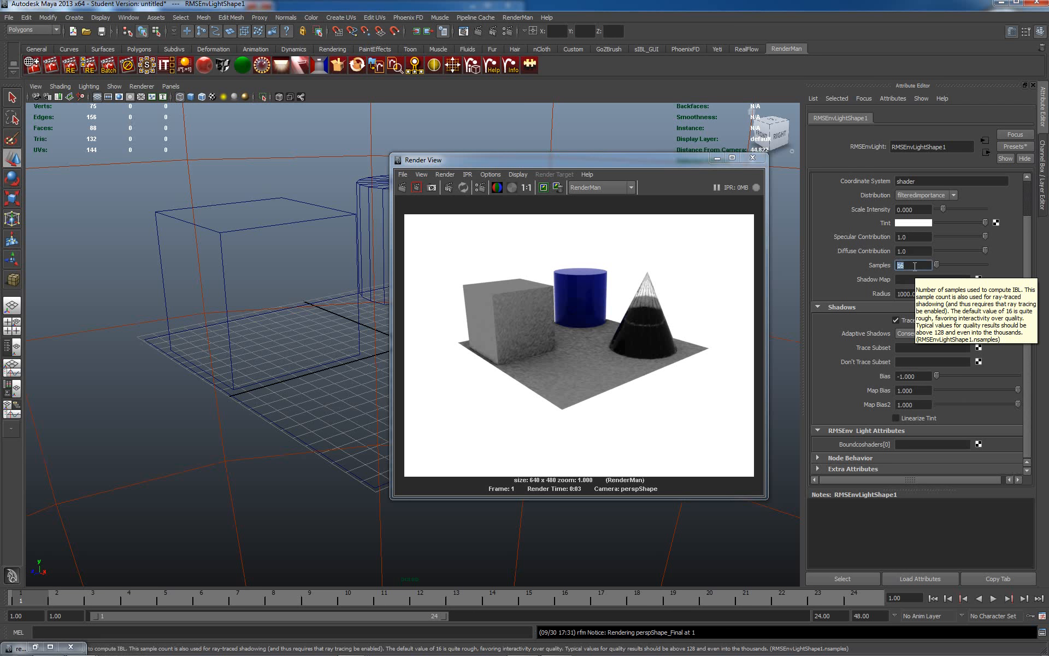
type("64")
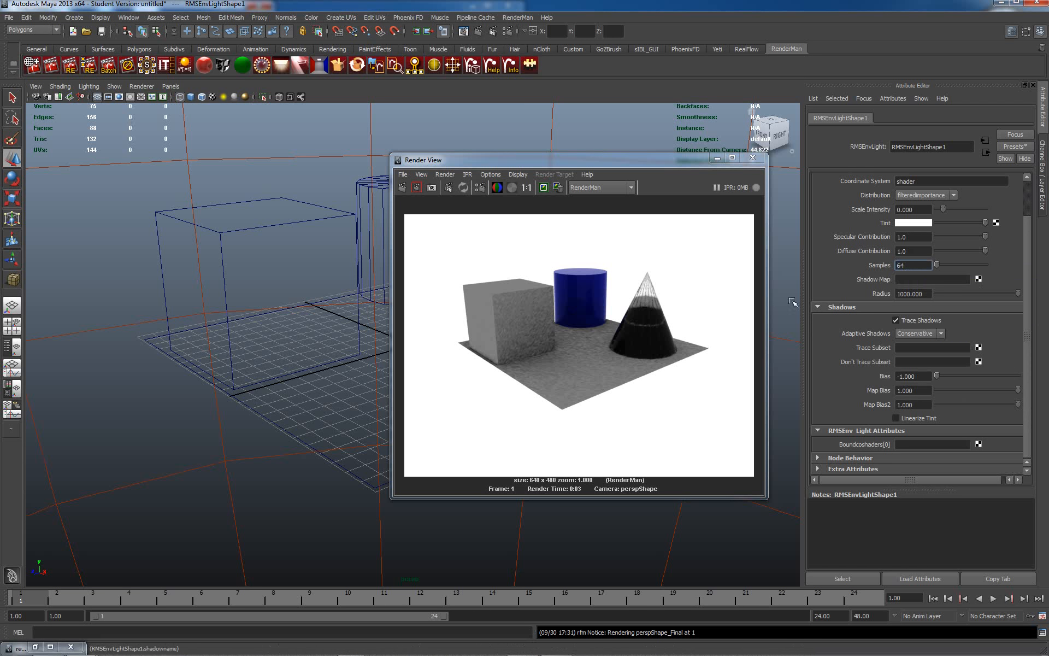
left_click(51, 66)
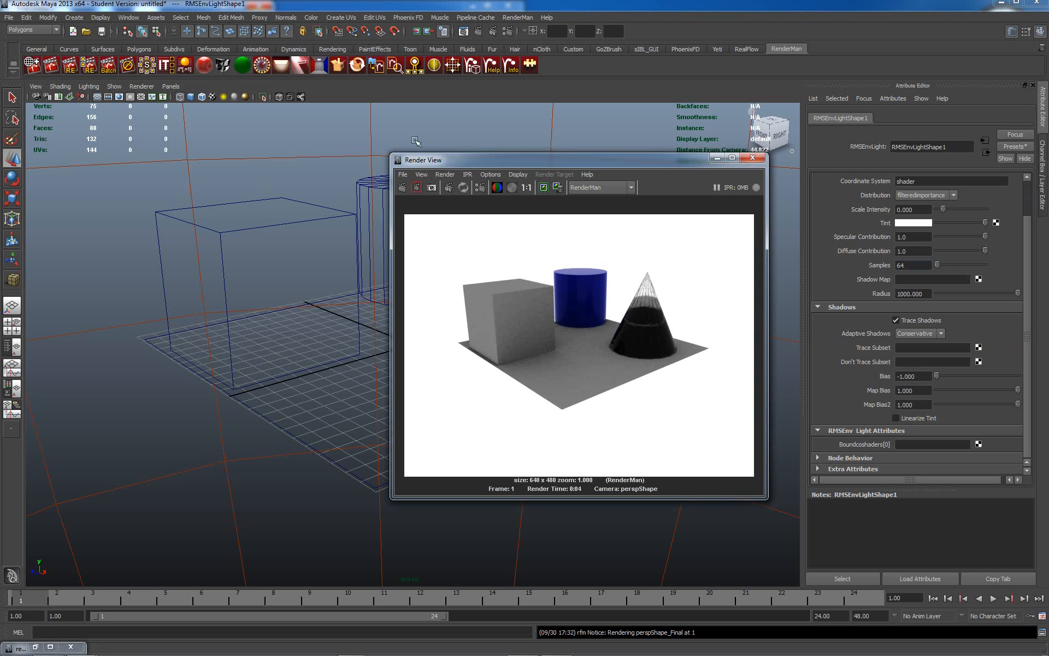
Set the shading rate to 1 in the RenderMan quality settings and render the scene again.
left_click(33, 67)
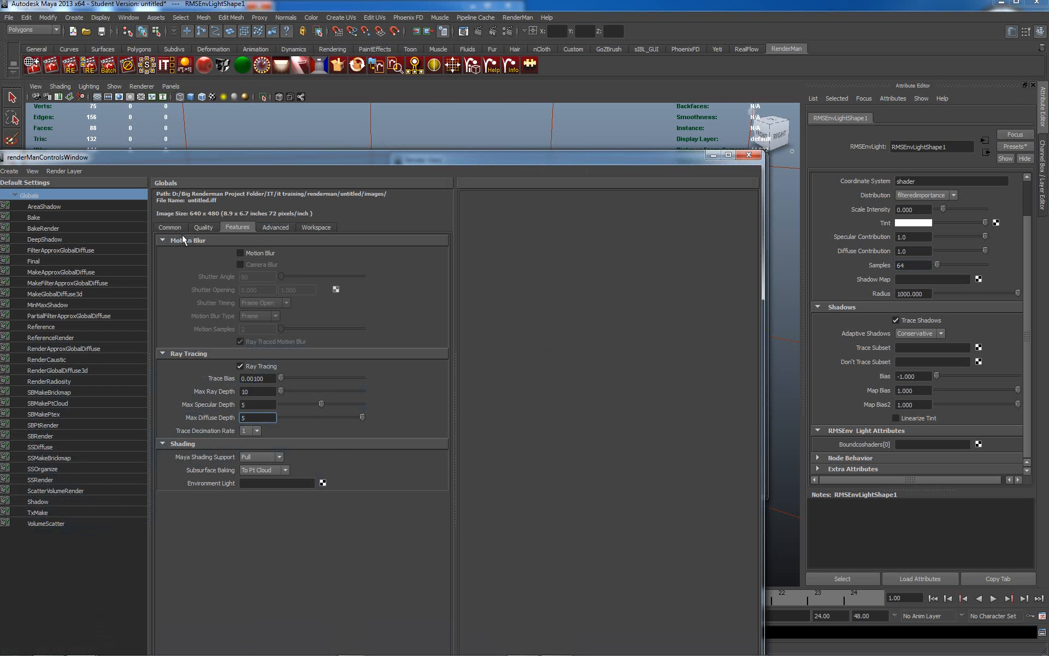
left_click(201, 227)
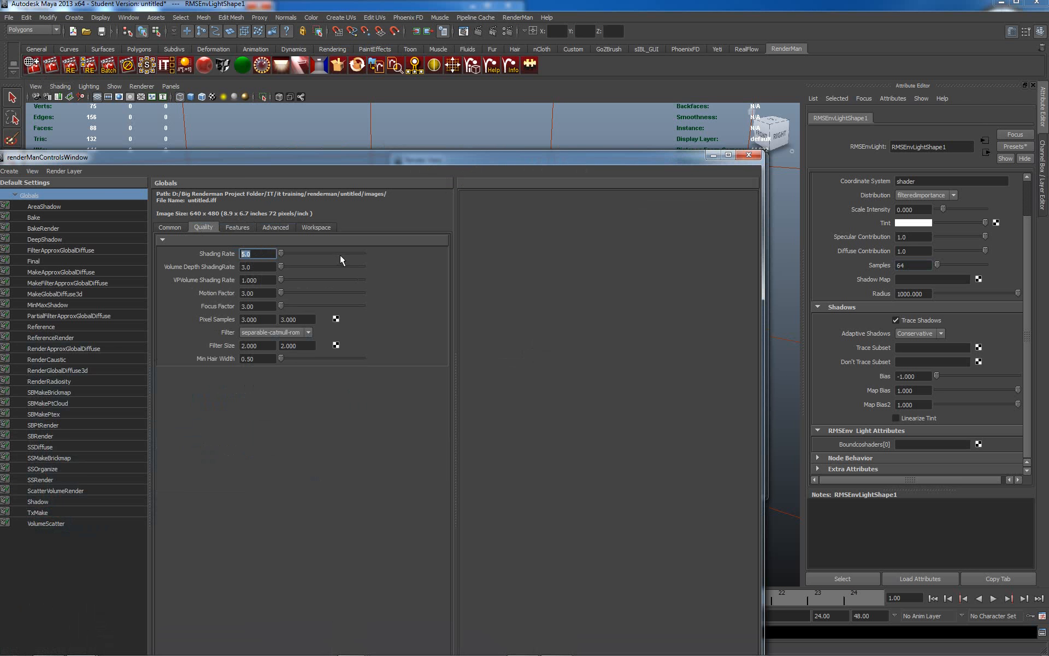
type("1")
left_click(712, 156)
right_click(556, 292)
mouse_move(584, 300)
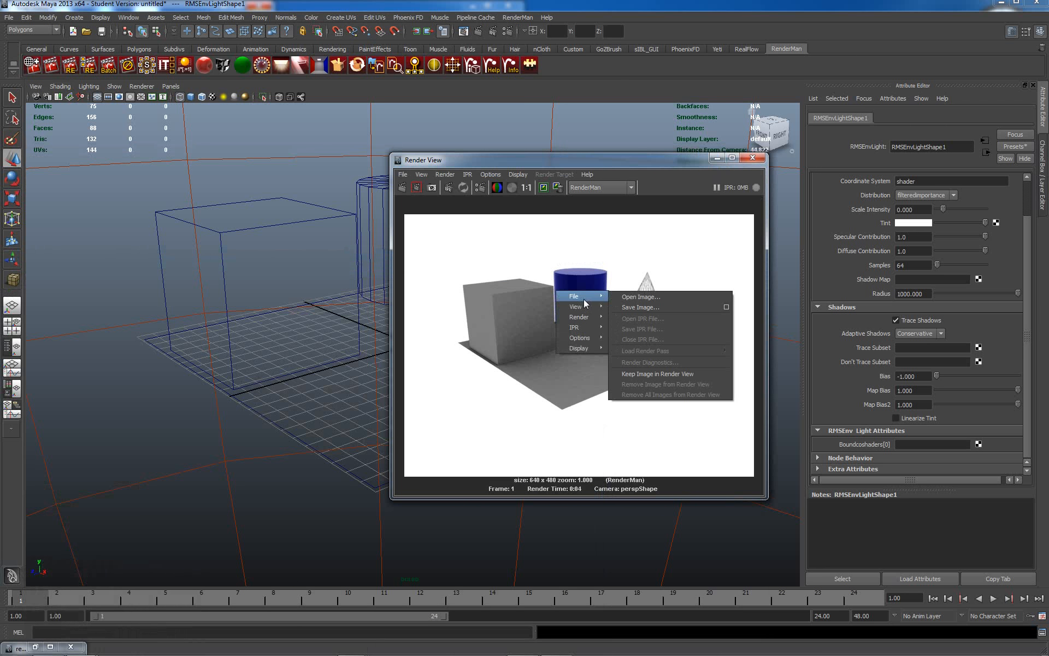
left_click(52, 66)
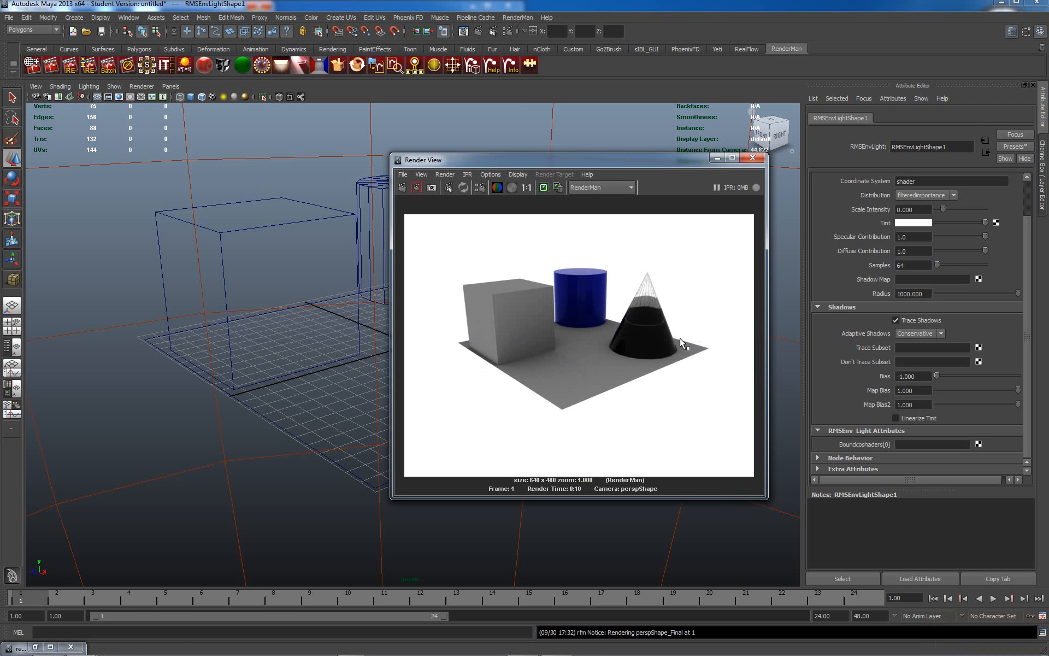
Assign a new RMSMatte shader with a pure red surface color to the cone and render again.
left_click_drag(605, 162, 287, 136)
left_click(571, 236)
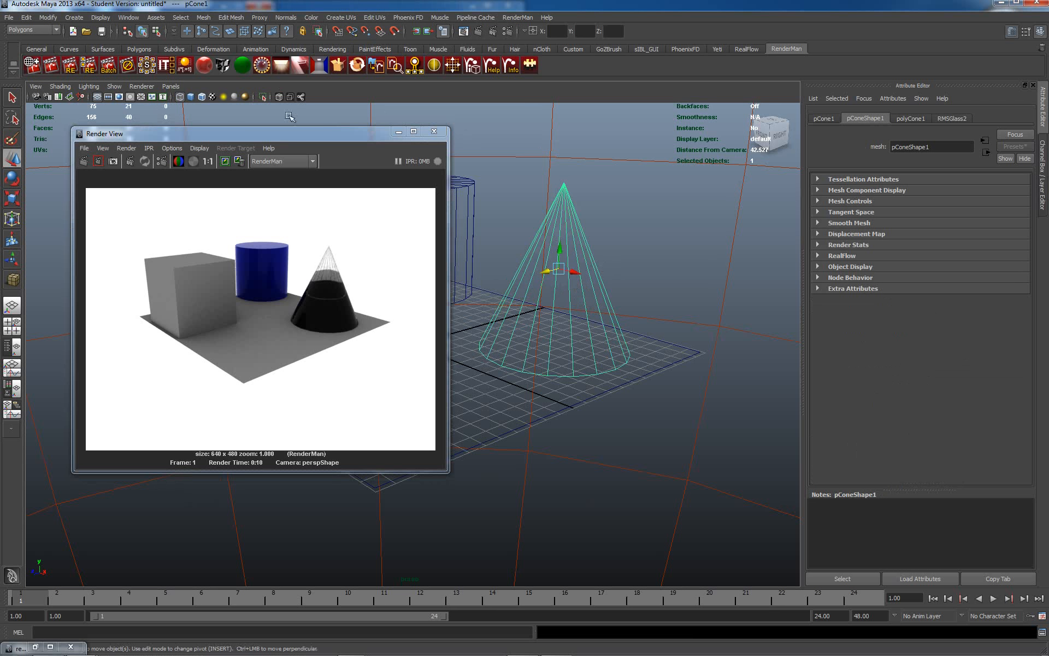
left_click(244, 66)
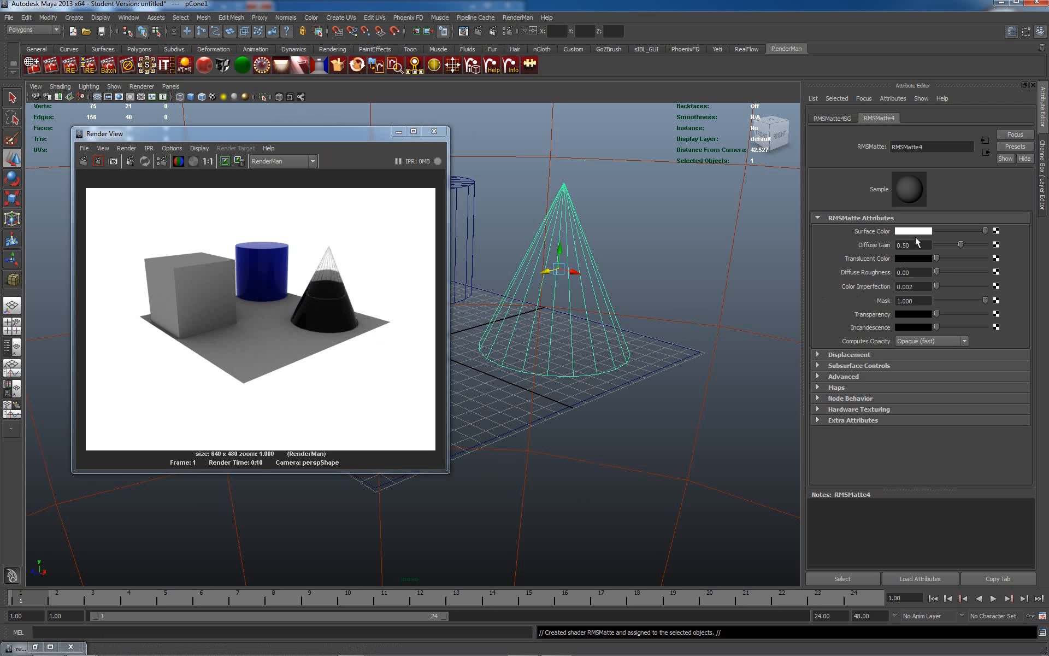
left_click(913, 231)
left_click(873, 205)
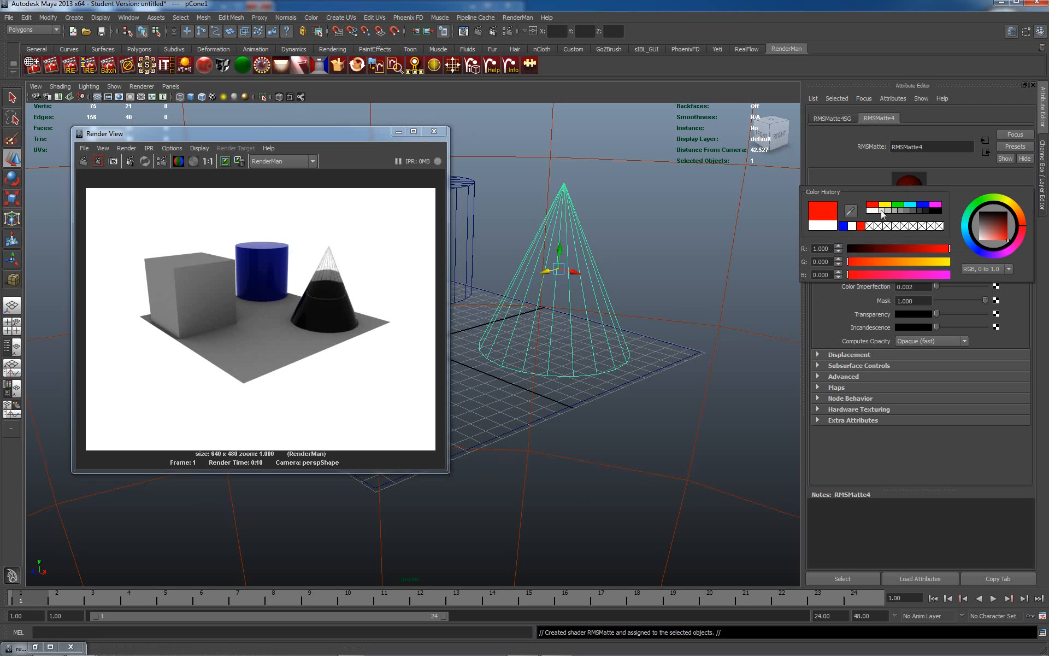
left_click(51, 65)
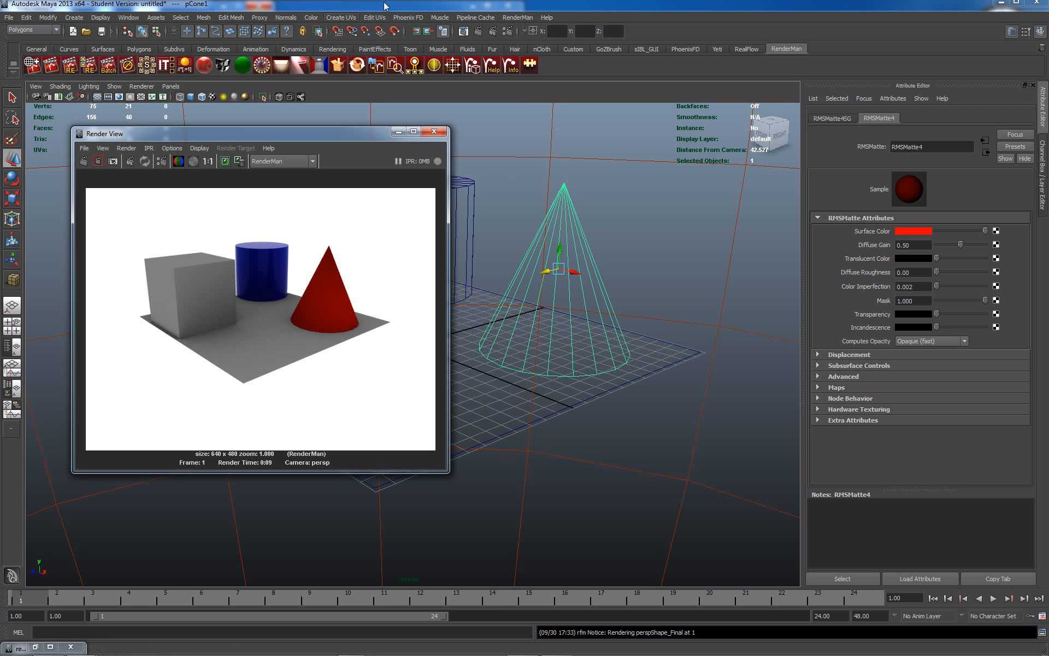
Set the RenderMan preview render options to display in It with 8 rendering threads, and start the render.
left_click(523, 18)
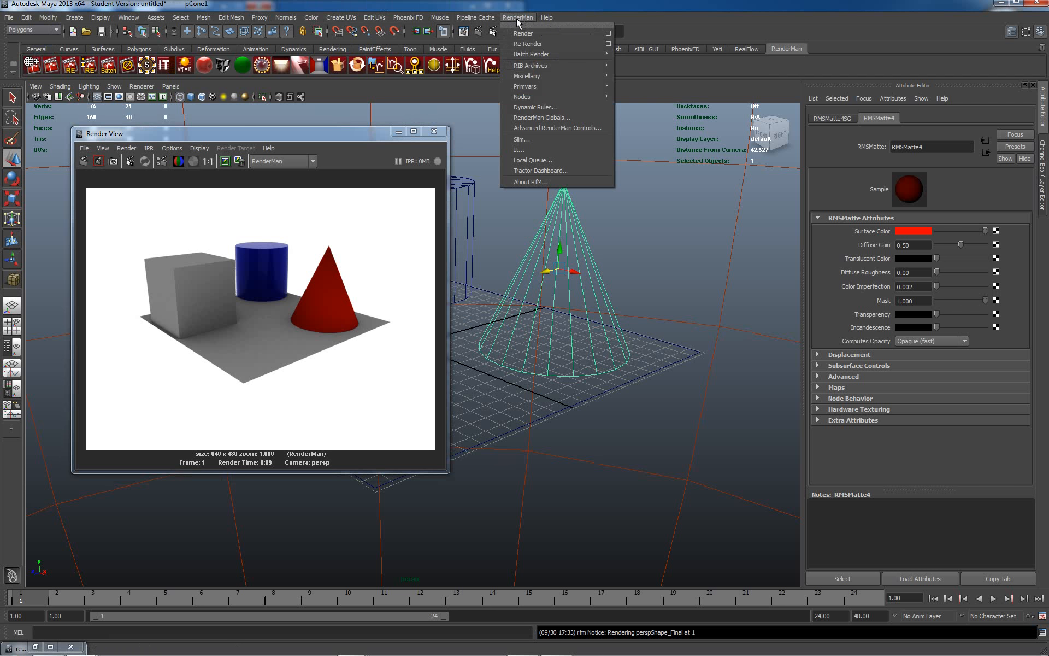
left_click(609, 34)
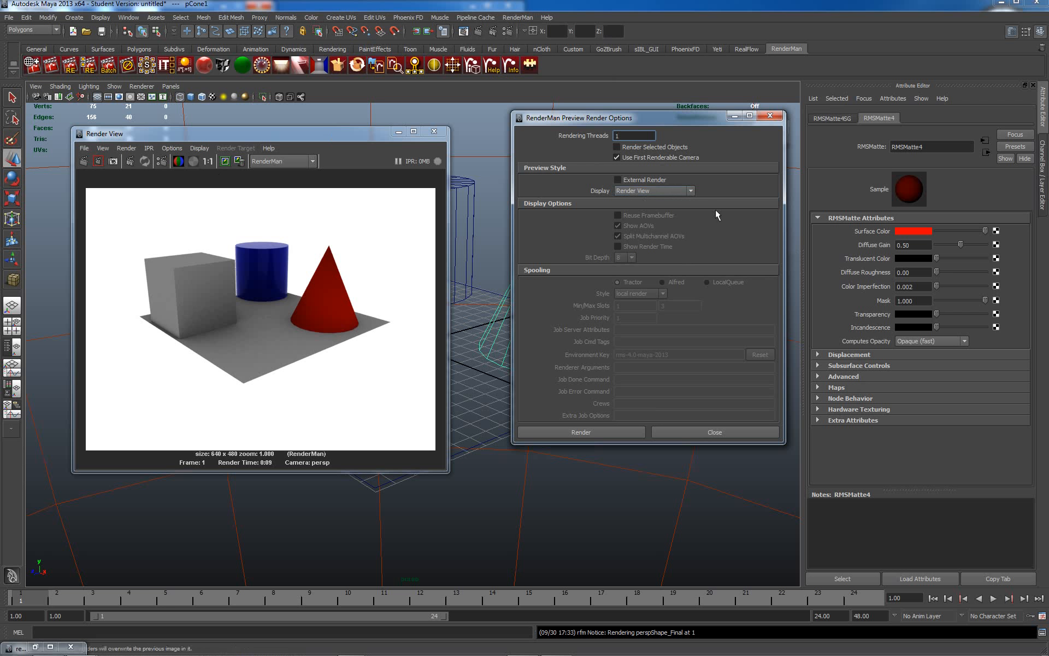
left_click(690, 193)
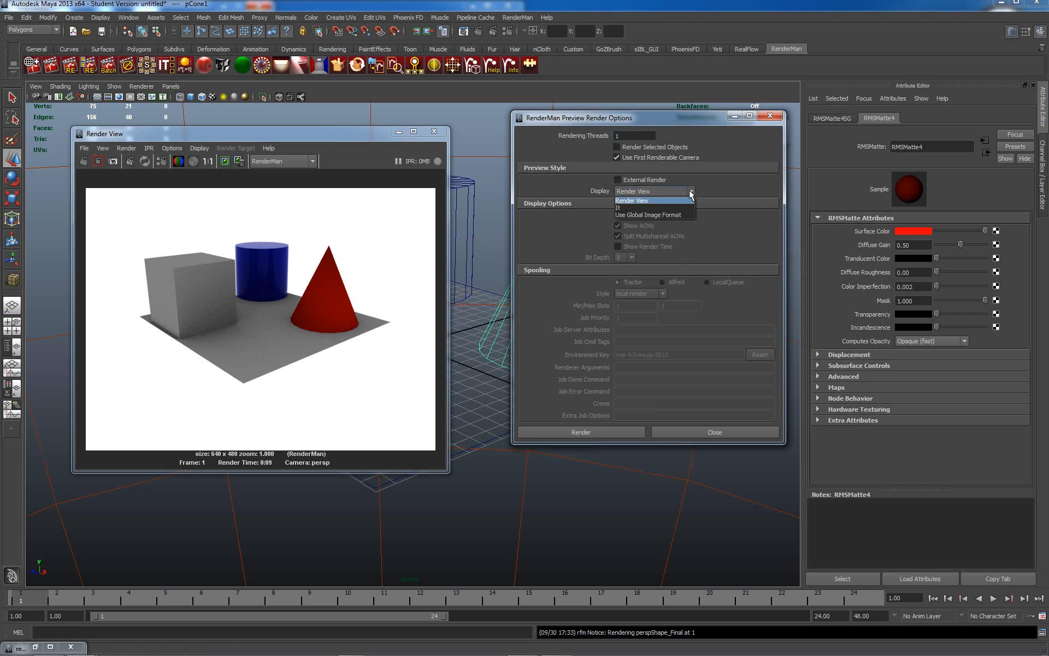
left_click(657, 209)
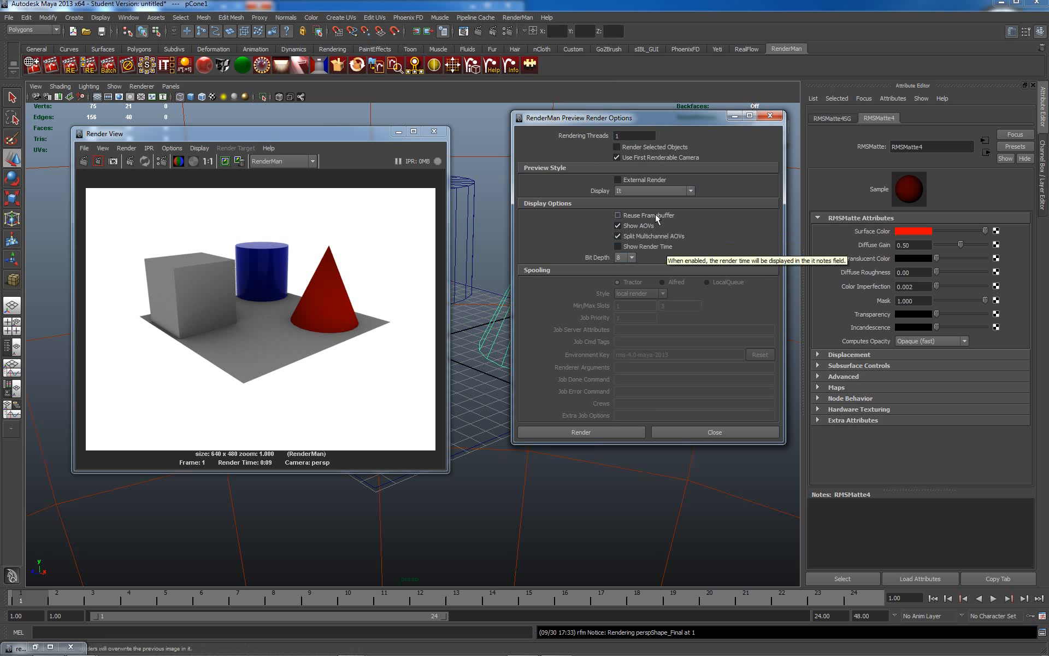
left_click(637, 136)
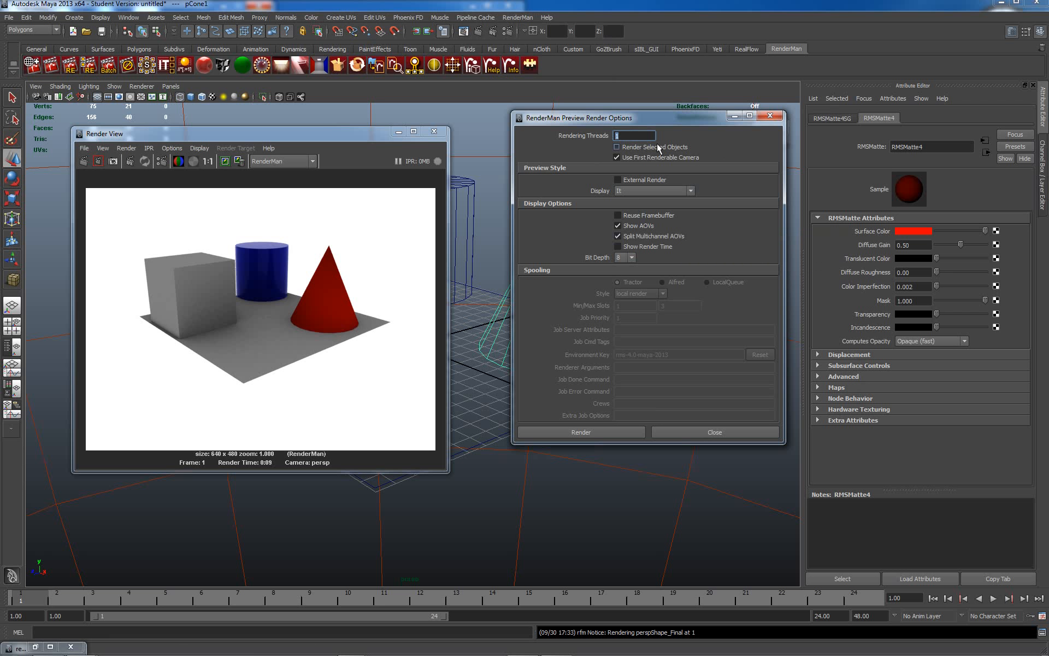
type("8")
left_click(587, 432)
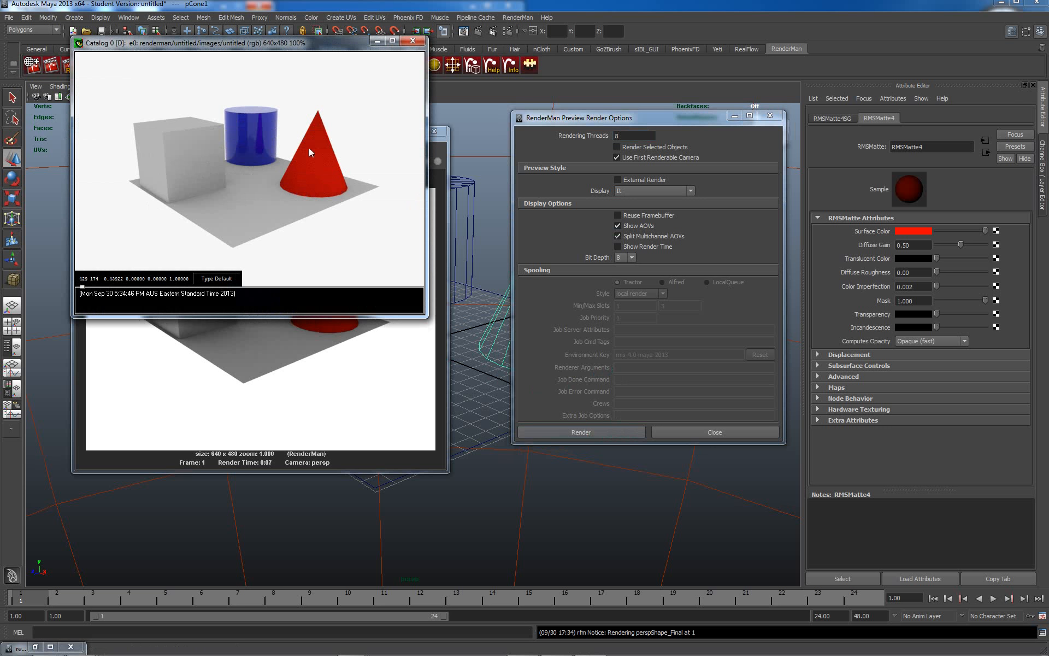
Close the Maya Render View and bring the It catalog window with the new render to the front.
left_click_drag(392, 38, 543, 115)
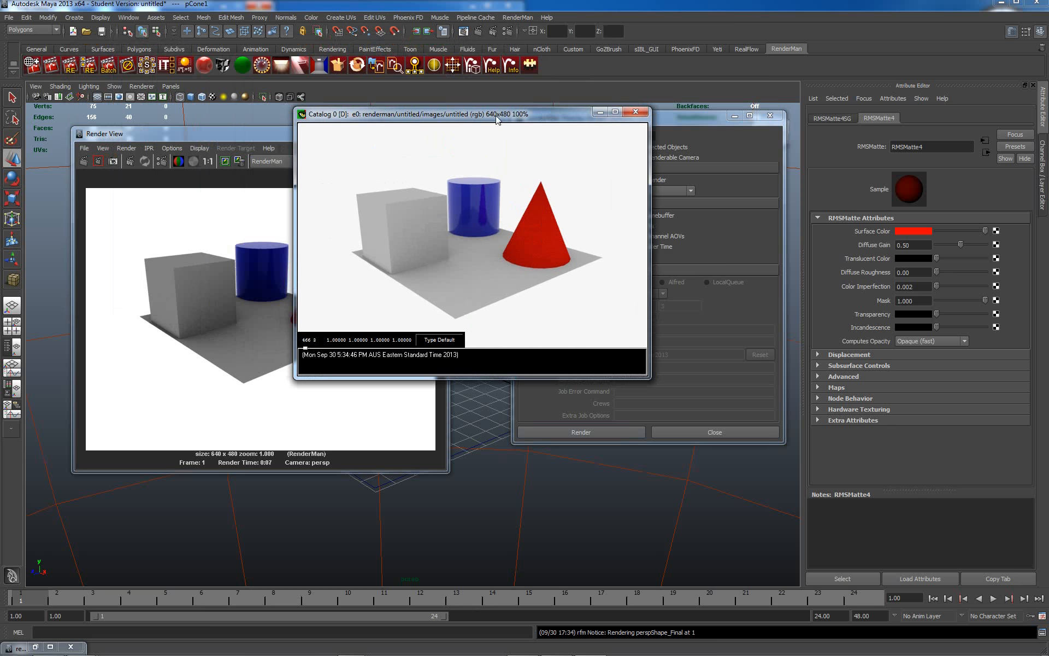
left_click(217, 137)
left_click_drag(218, 137, 184, 164)
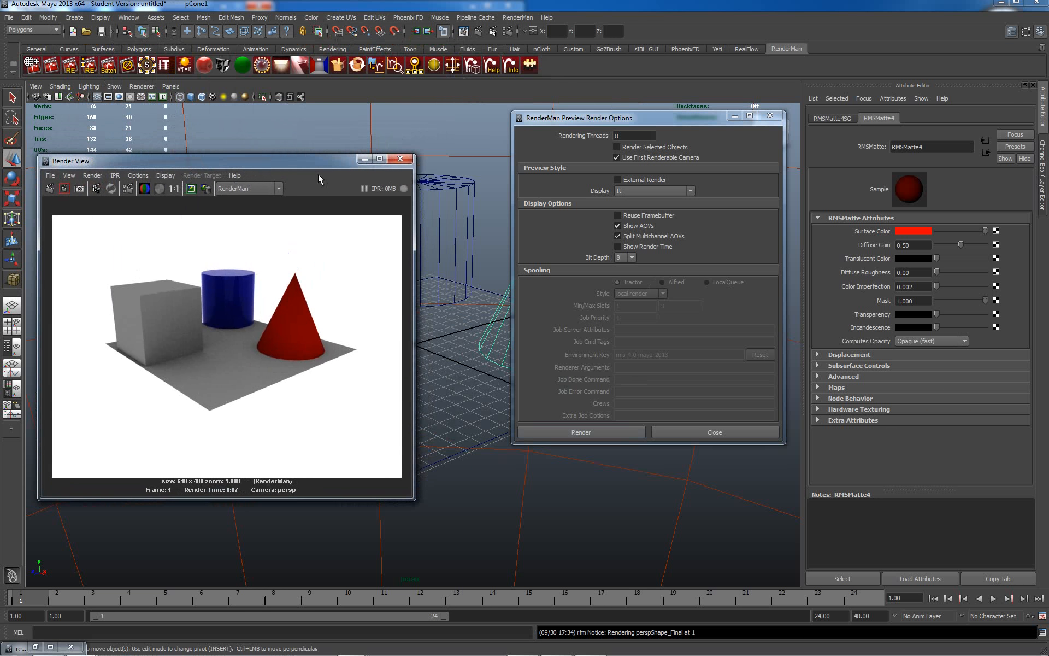
left_click(400, 158)
left_click(603, 649)
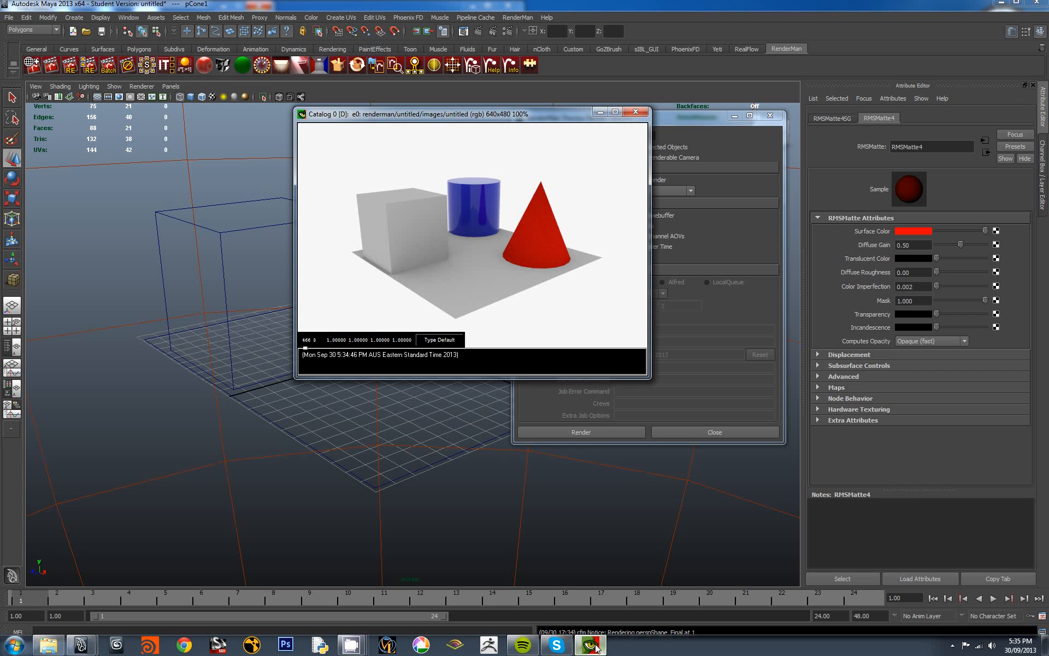
Enlarge the It window to fit the whole rendered image and turn on Always on Top for it.
mouse_move(596, 649)
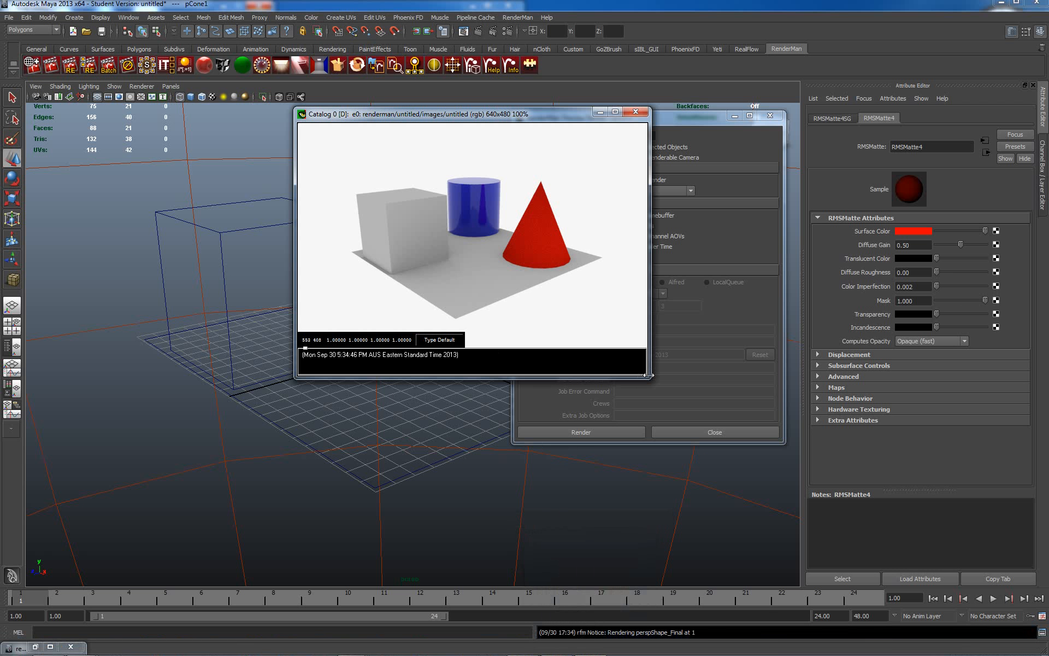
left_click_drag(649, 376, 693, 437)
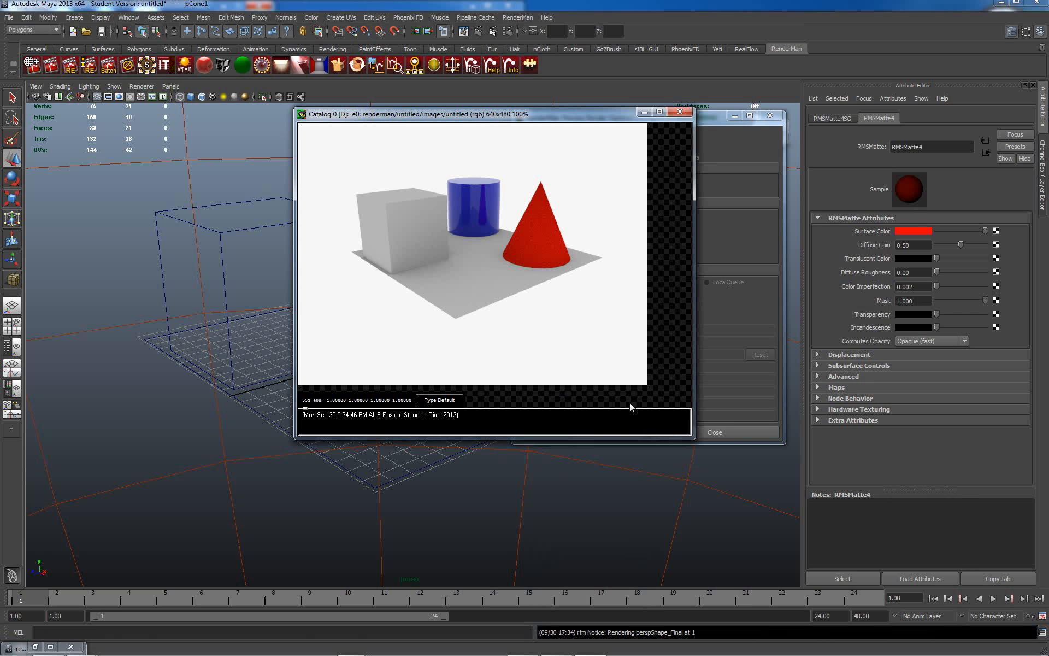
right_click(446, 196)
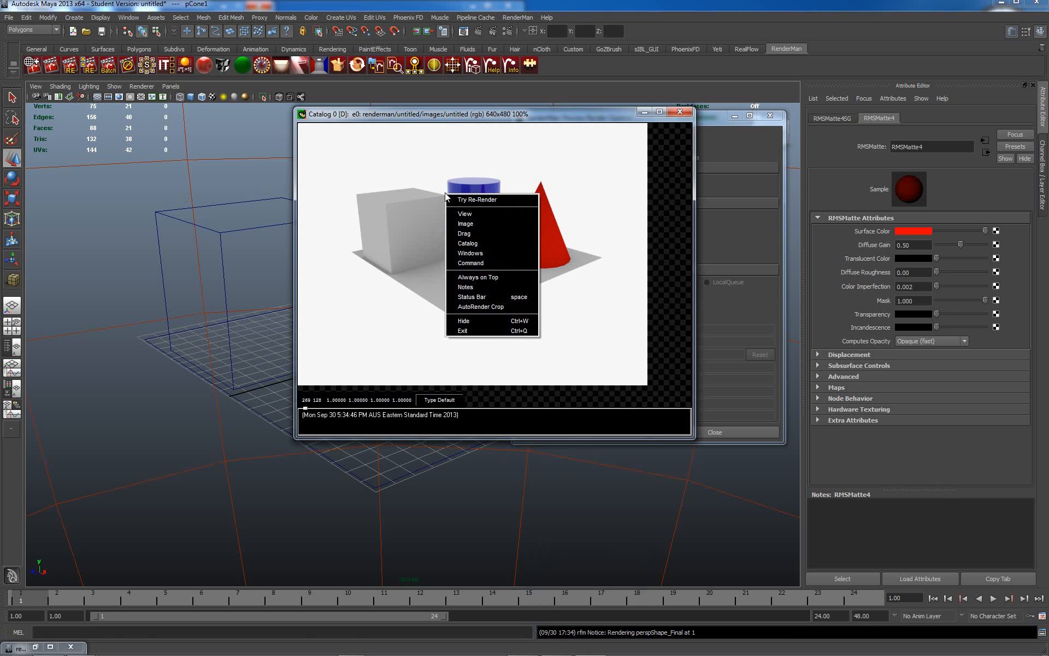
left_click(488, 277)
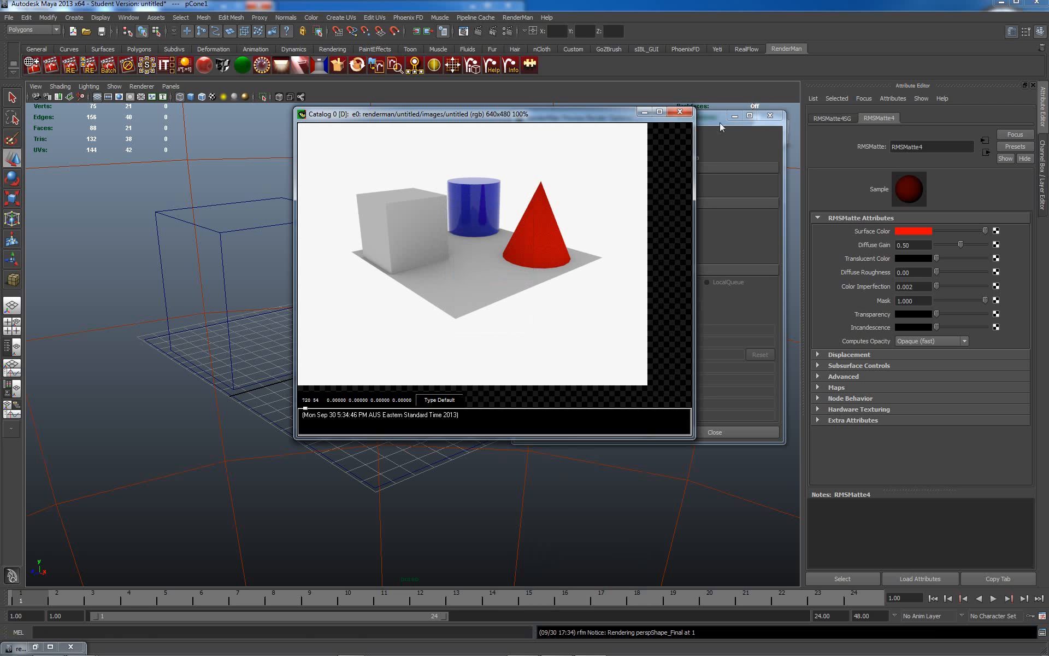
Render the scene to It again and arrange the image window beside the preview render options.
left_click_drag(597, 117, 328, 233)
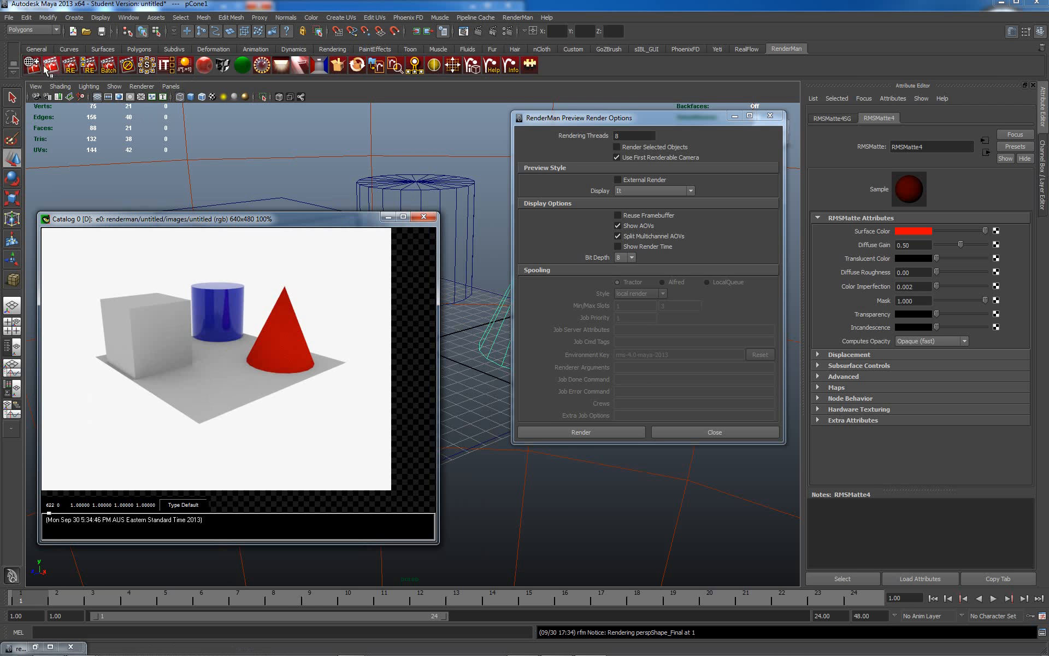
left_click(213, 351)
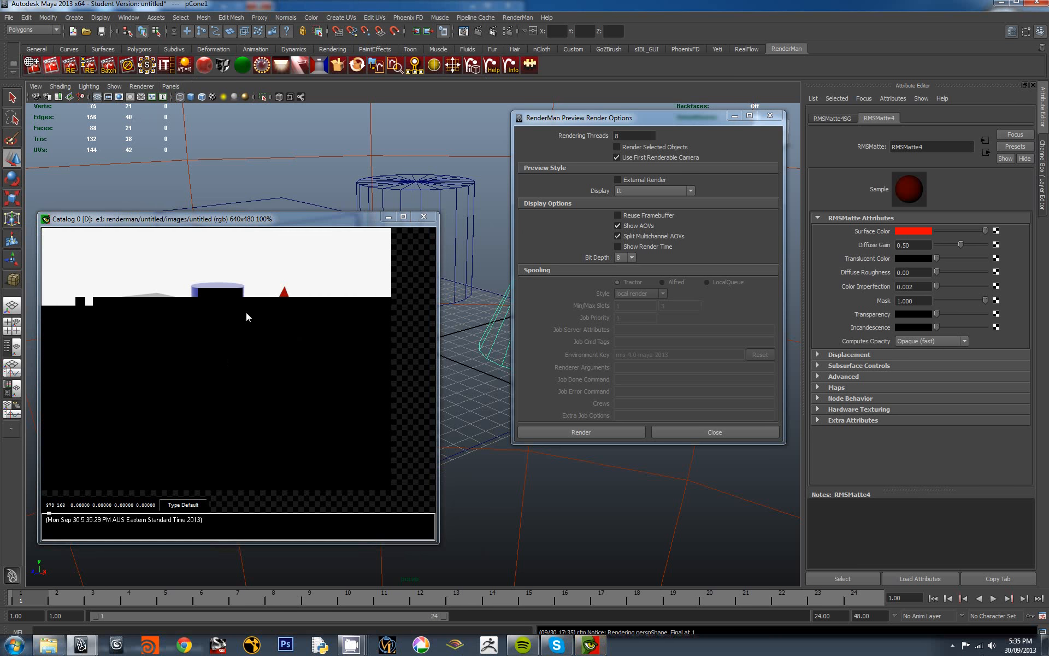
left_click_drag(656, 118, 801, 186)
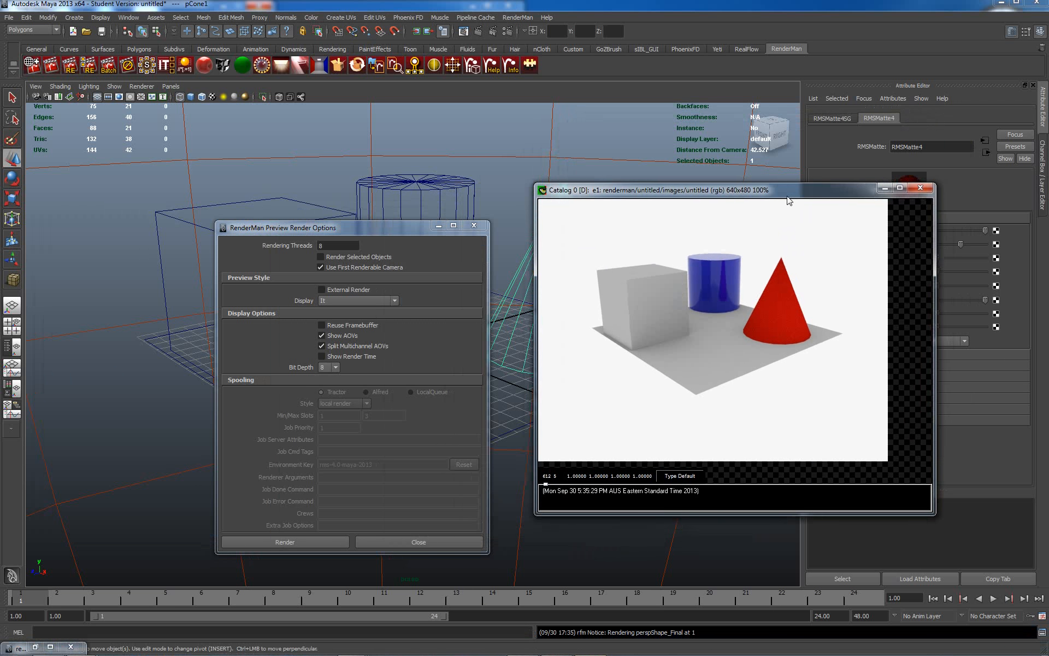
left_click(882, 185)
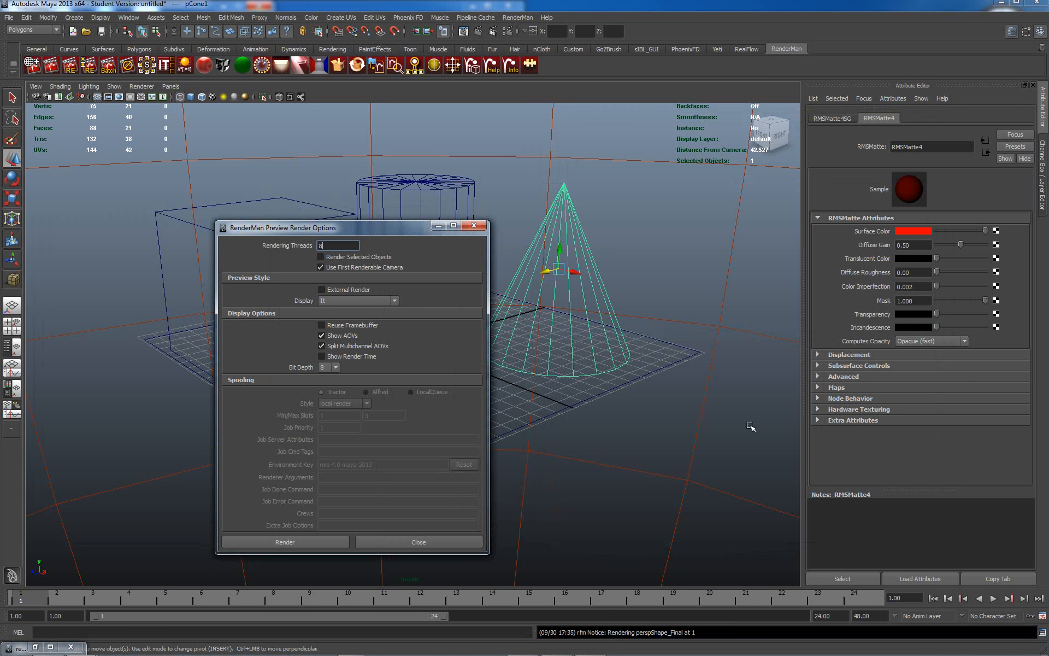
left_click(590, 645)
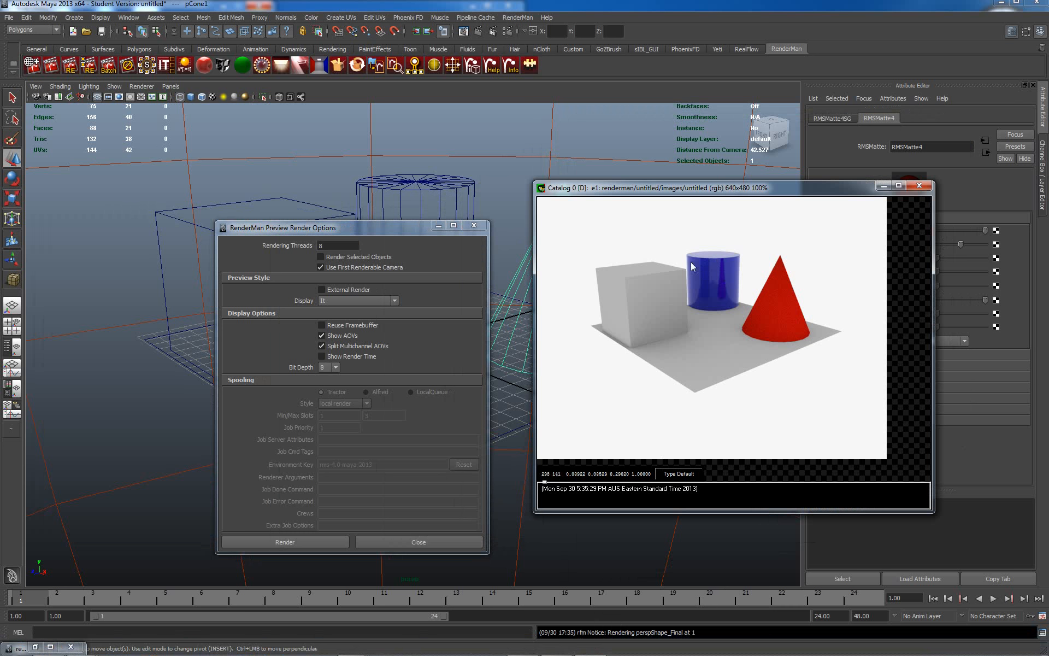
Re-render the scene directly from the rendered image in the It window.
right_click(673, 246)
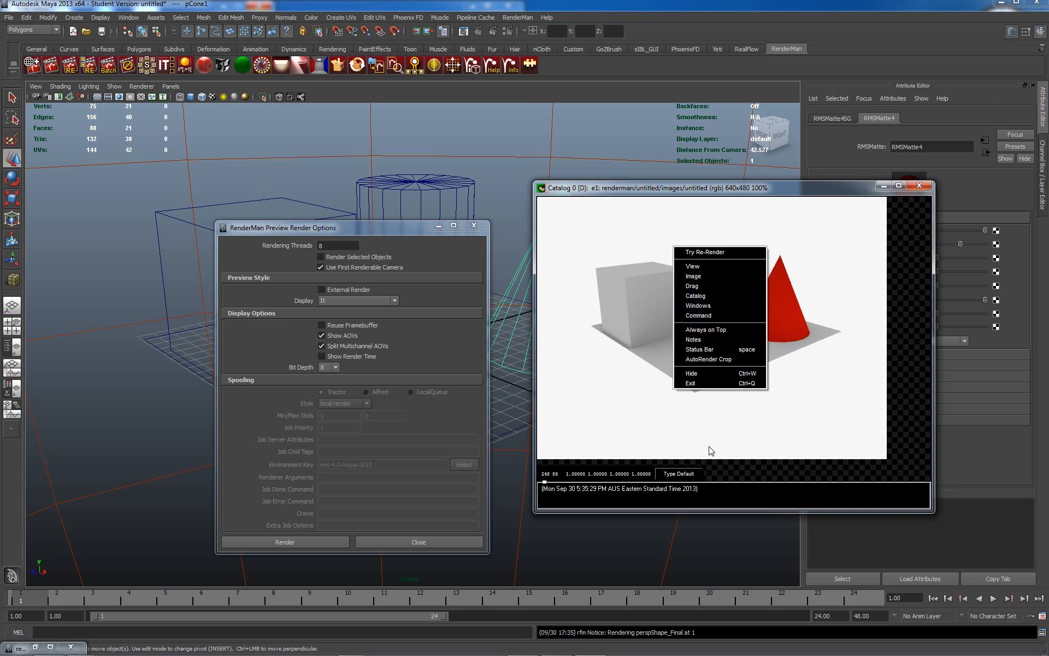
left_click(709, 252)
right_click(705, 284)
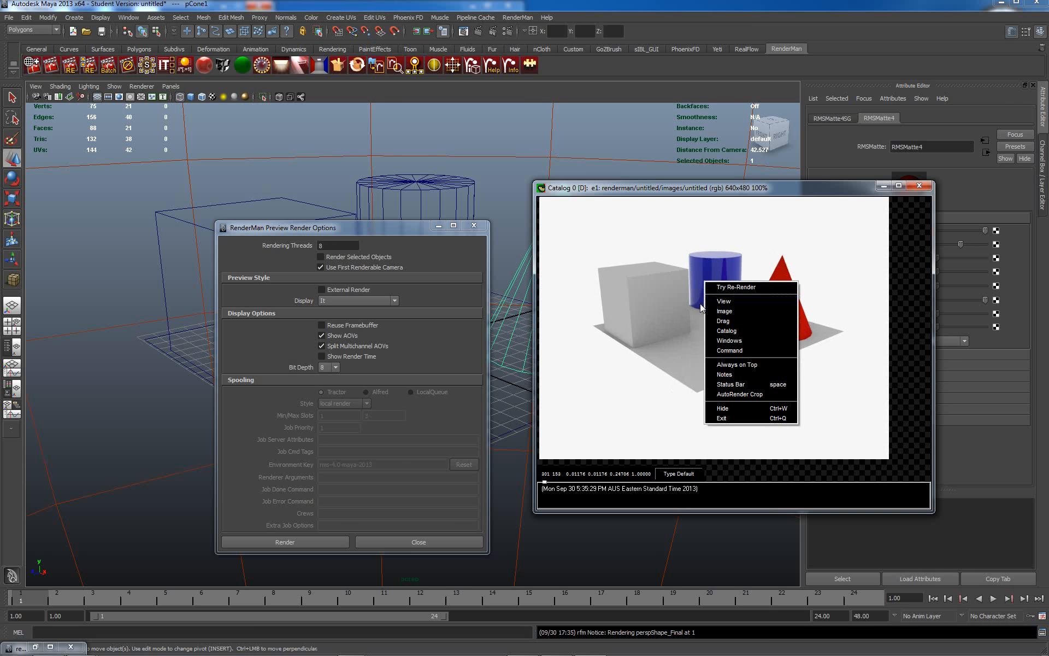
right_click(702, 305)
left_click(719, 310)
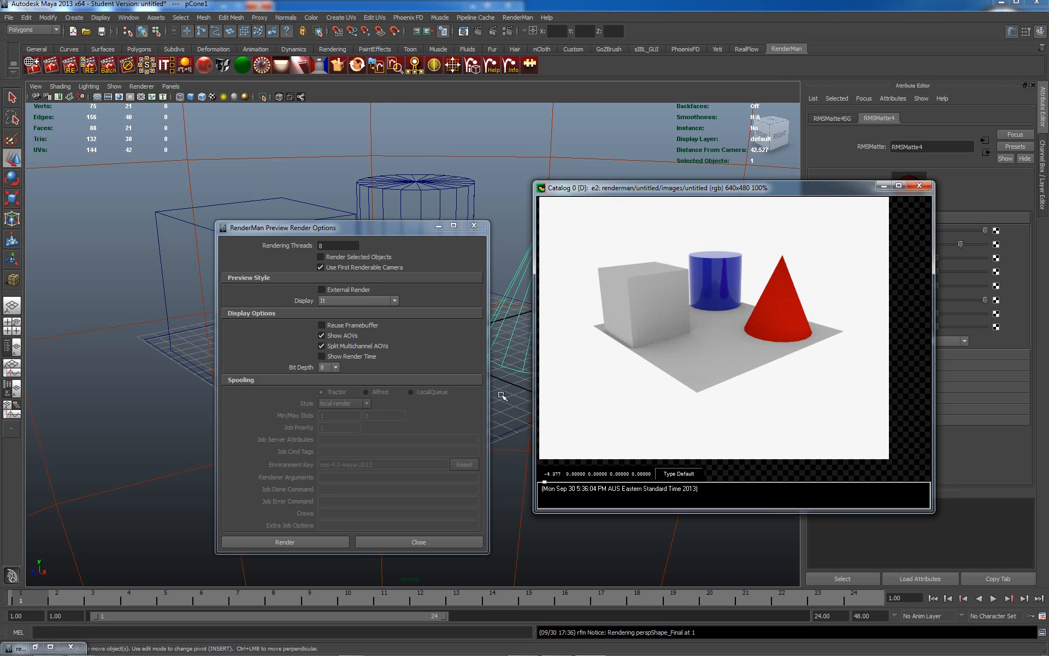
Orbit the Maya perspective camera to face the cube more frontally, and re-render that new angle from It.
left_click_drag(513, 429, 447, 426, "alt")
right_click(716, 291)
left_click(735, 295)
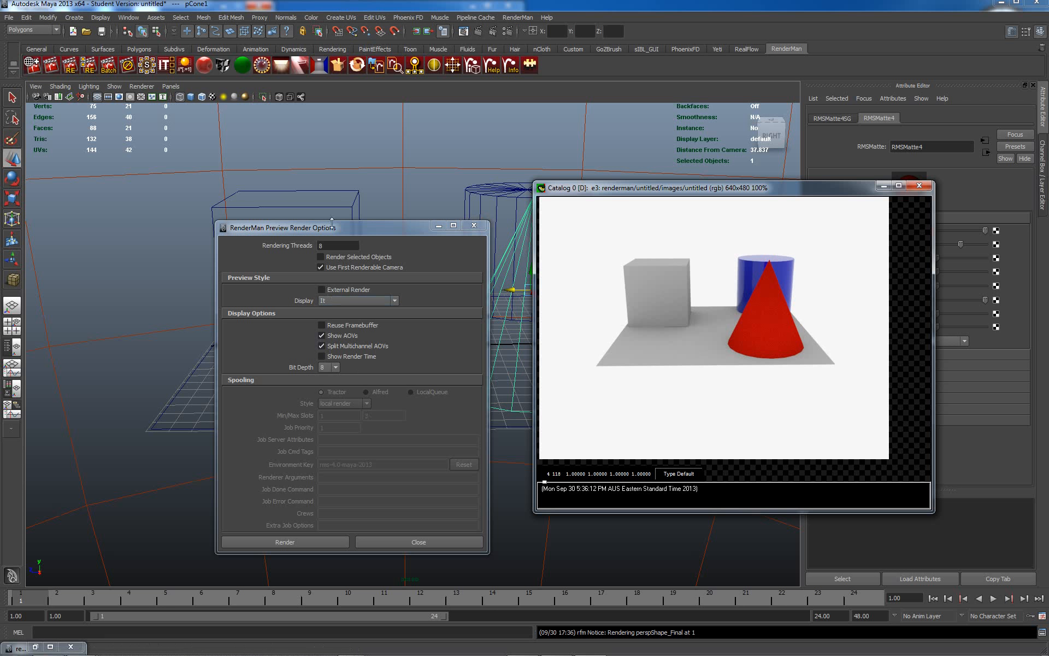
Set the preview render bit depth to 32, close the render options, and re-render the scene from It.
left_click(335, 368)
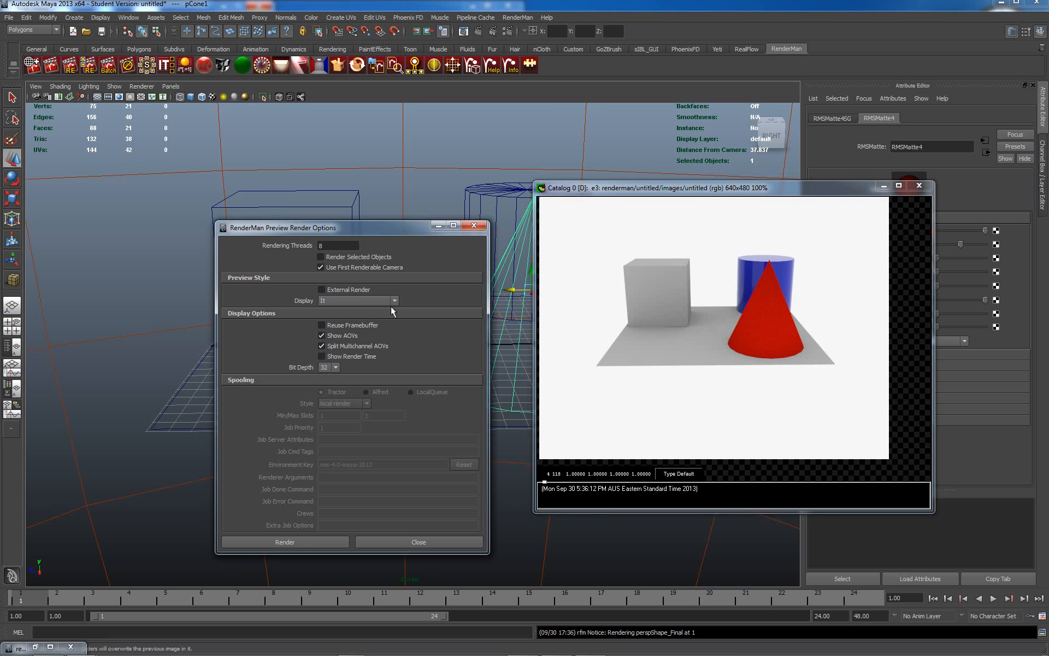
left_click(473, 225)
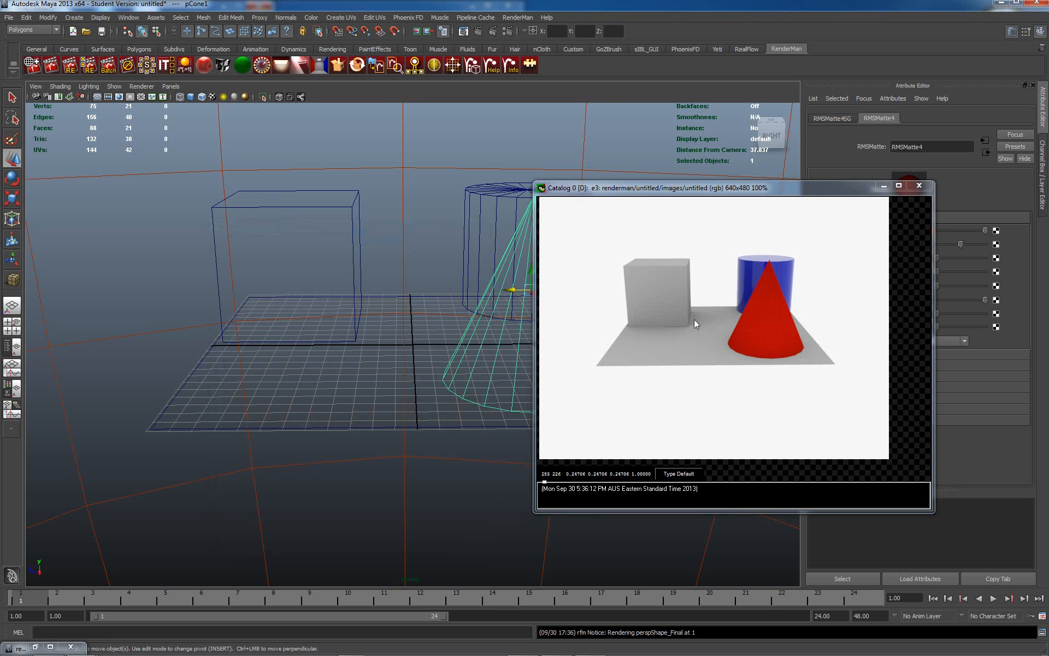
right_click(691, 301)
left_click(710, 304)
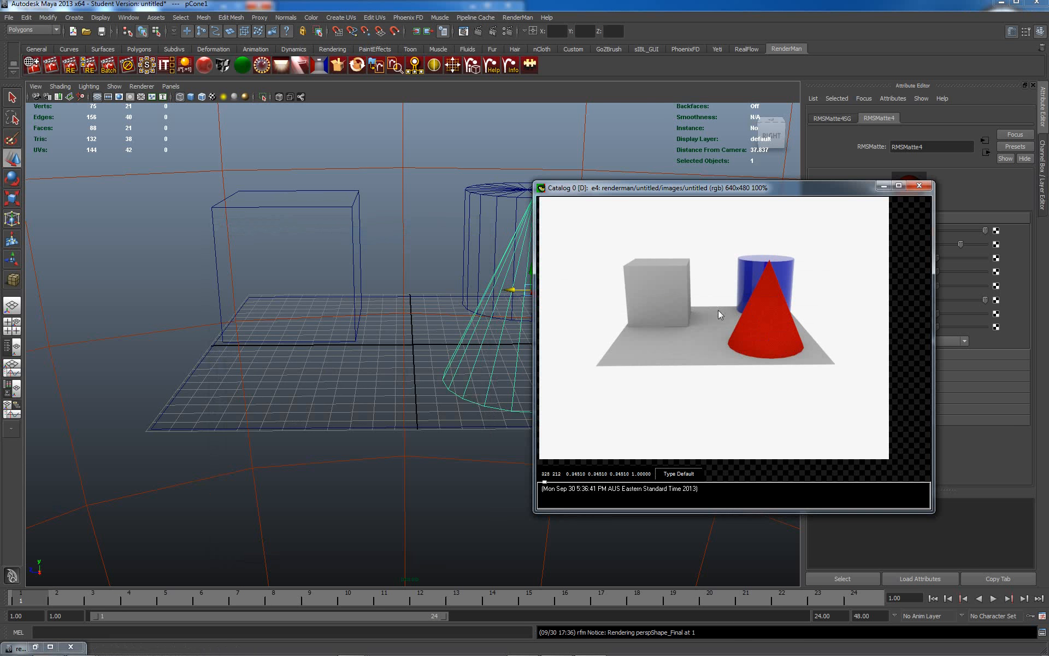
Reset the pan and zoom of the rendered image in It and fit the window to the image.
right_click(713, 281)
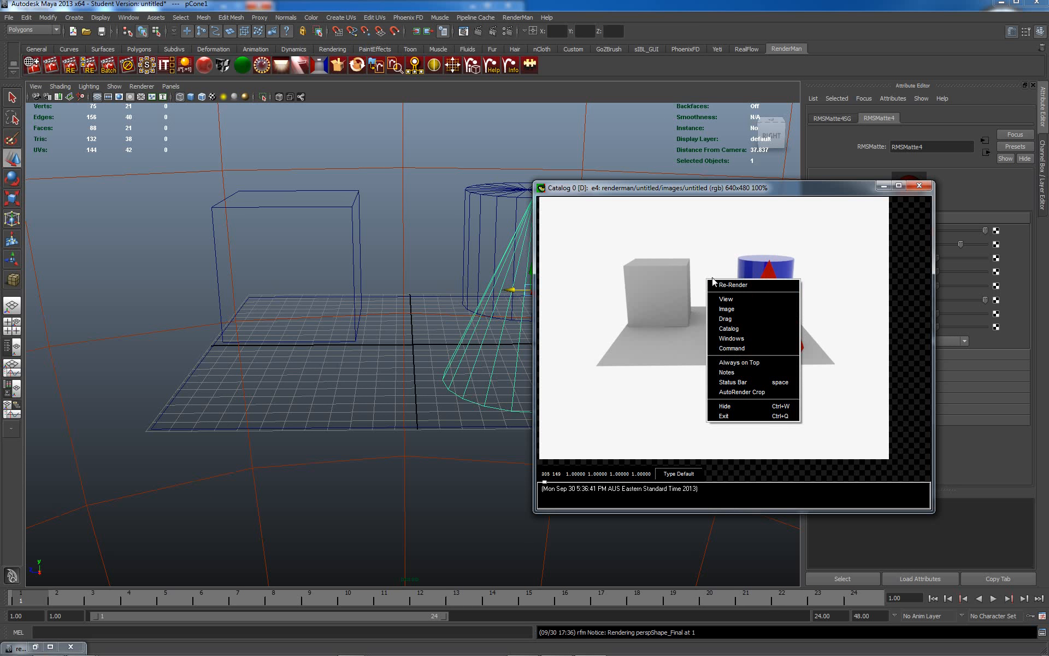
right_click(701, 260)
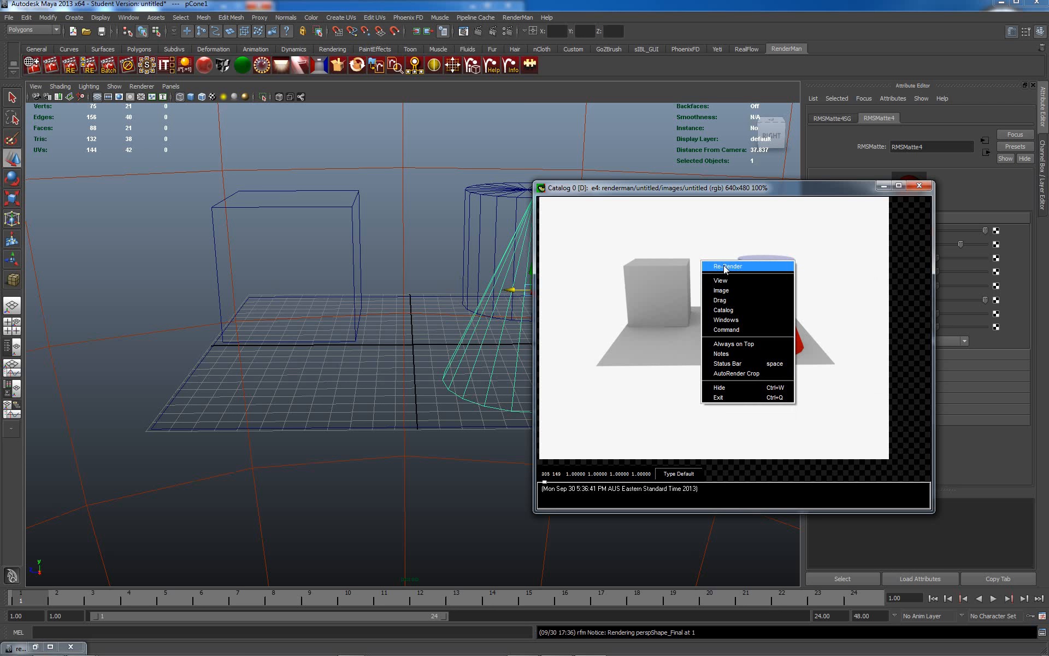
mouse_move(723, 284)
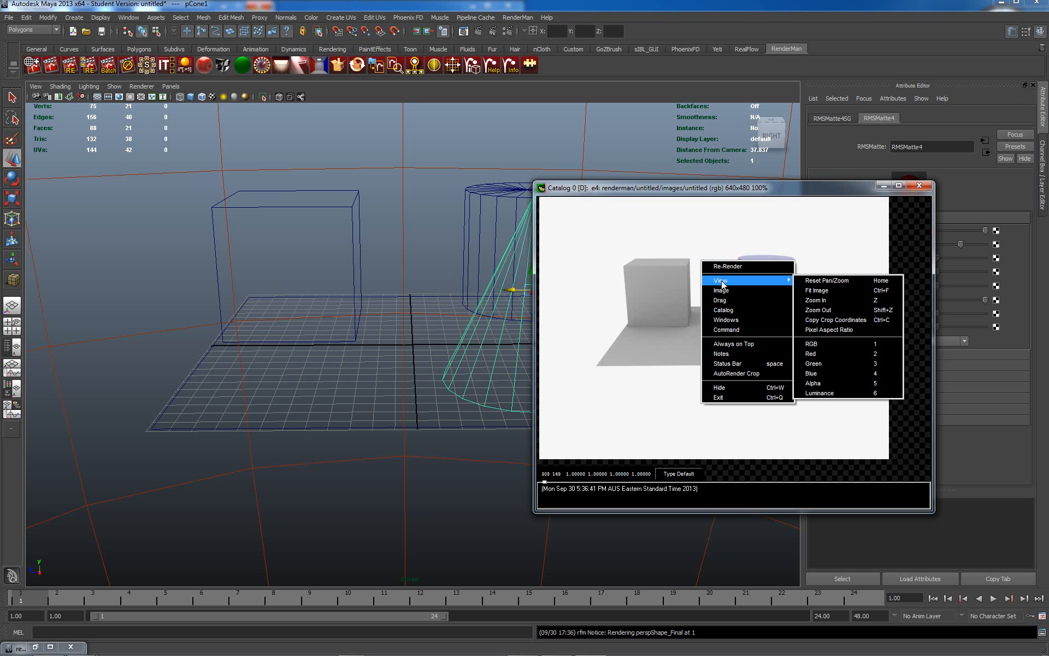
left_click(829, 283)
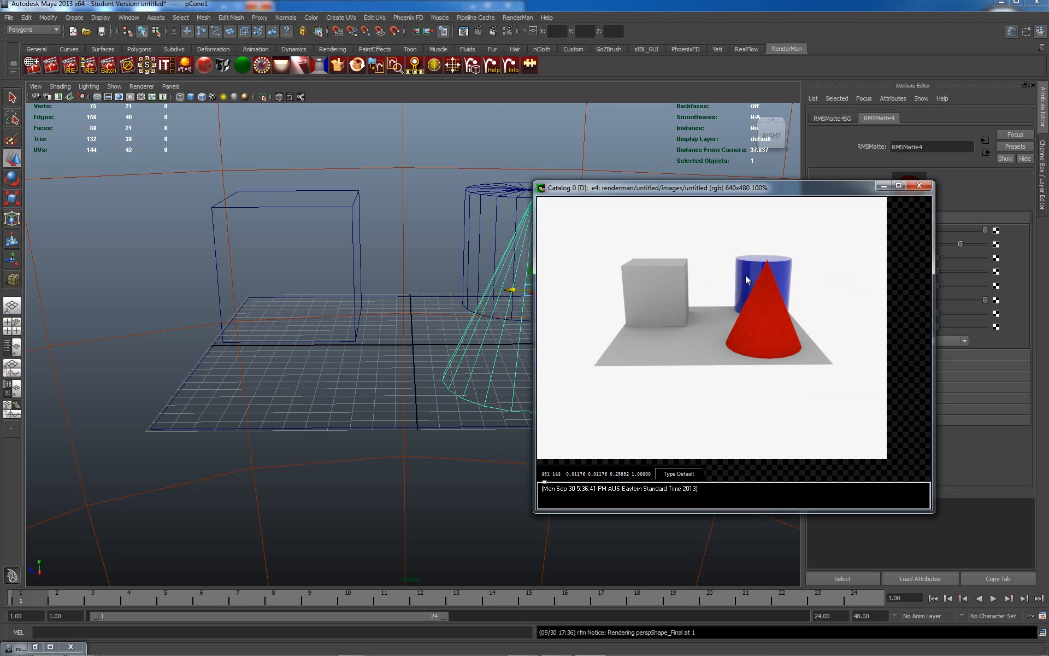
right_click(742, 257)
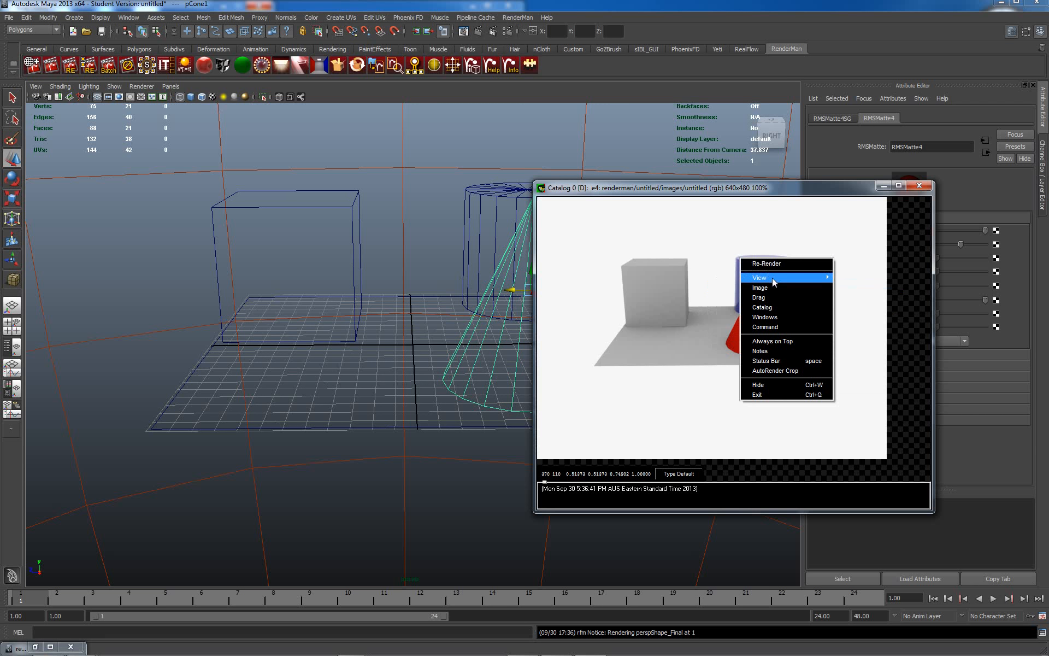
mouse_move(772, 277)
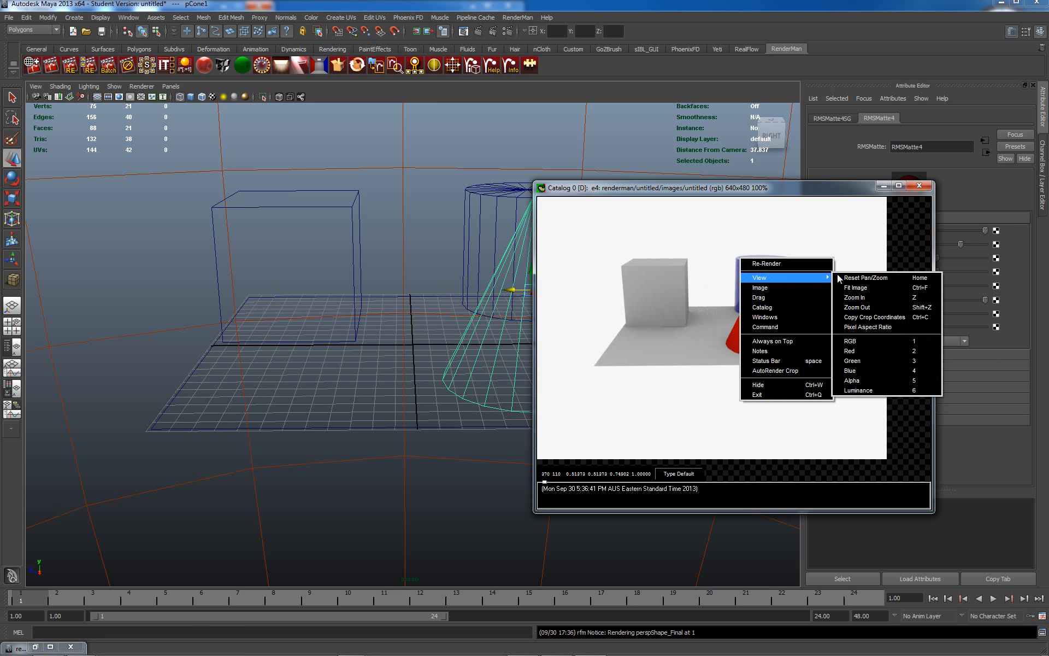
left_click(865, 290)
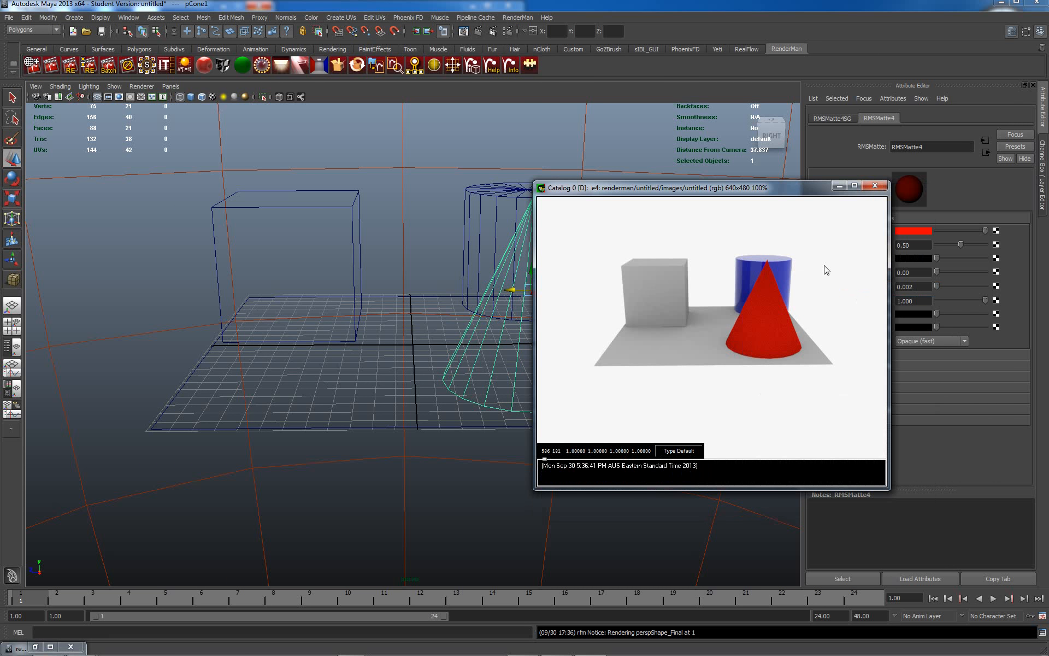
Zoom in and out of the rendered image between 50% and 400% to inspect its detail.
right_click(715, 261)
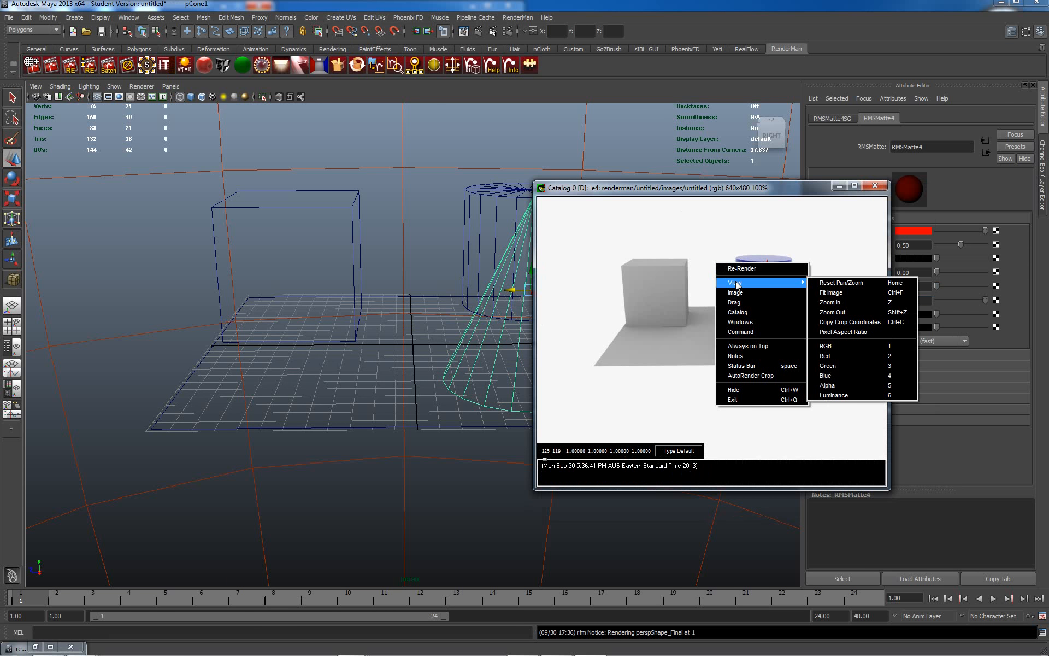
left_click(836, 302)
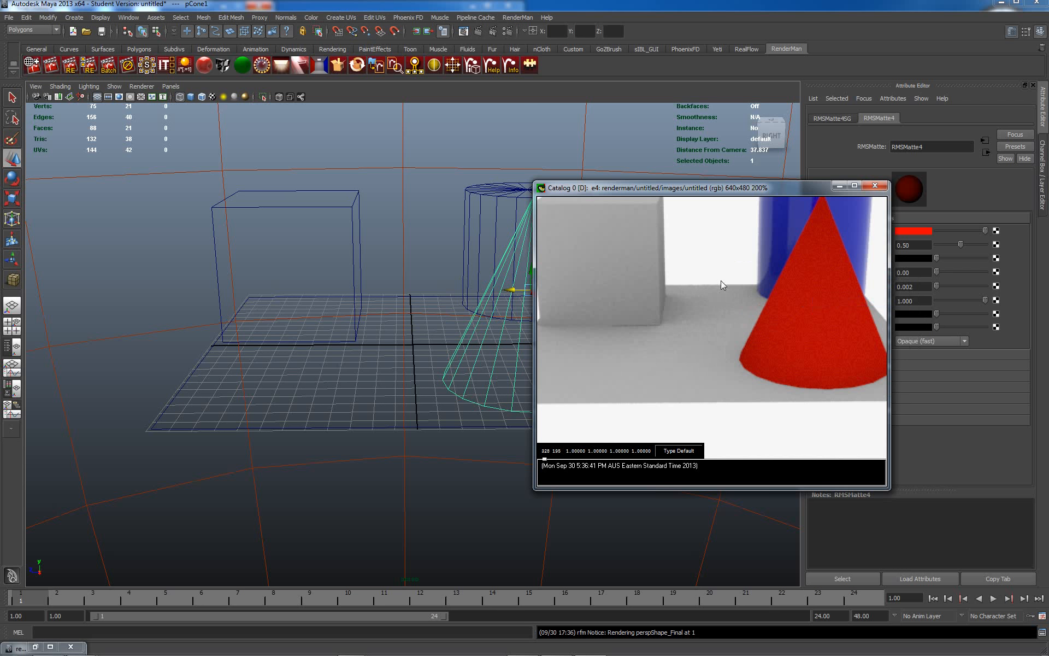
scroll(720, 280, "up", 1)
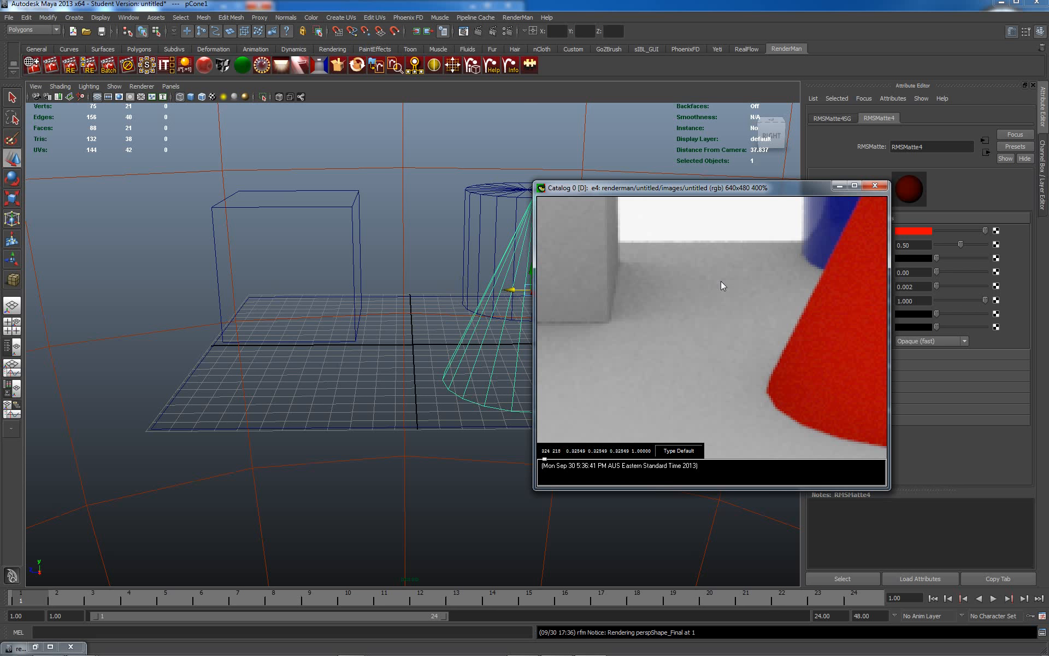
scroll(720, 281, "down", 1)
scroll(720, 281, "down", 1)
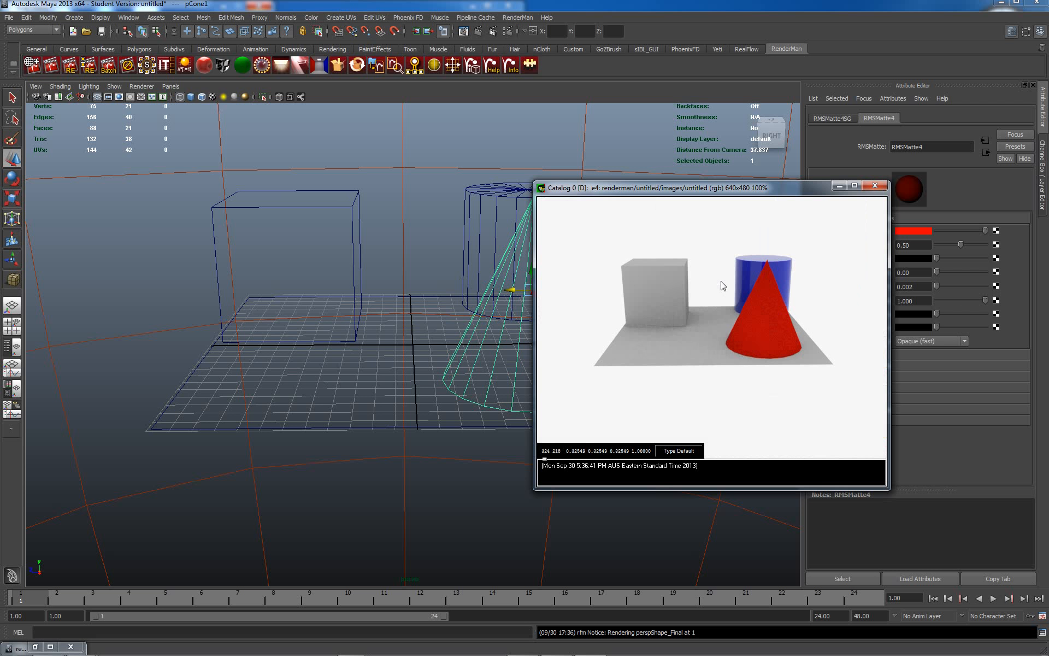
scroll(724, 285, "up", 2)
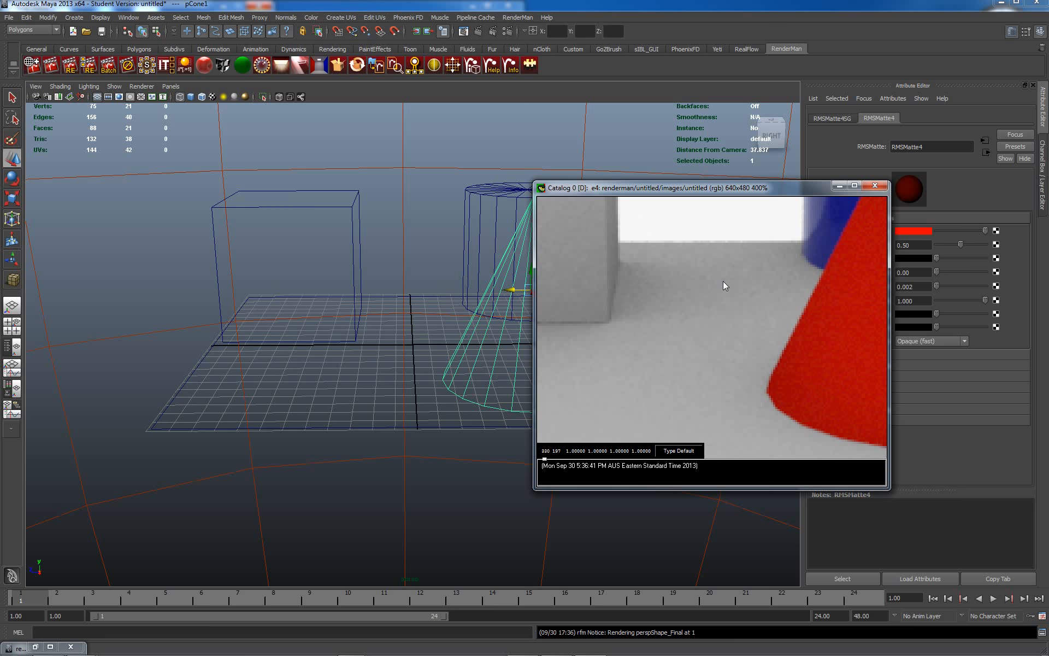
scroll(723, 280, "down", 2)
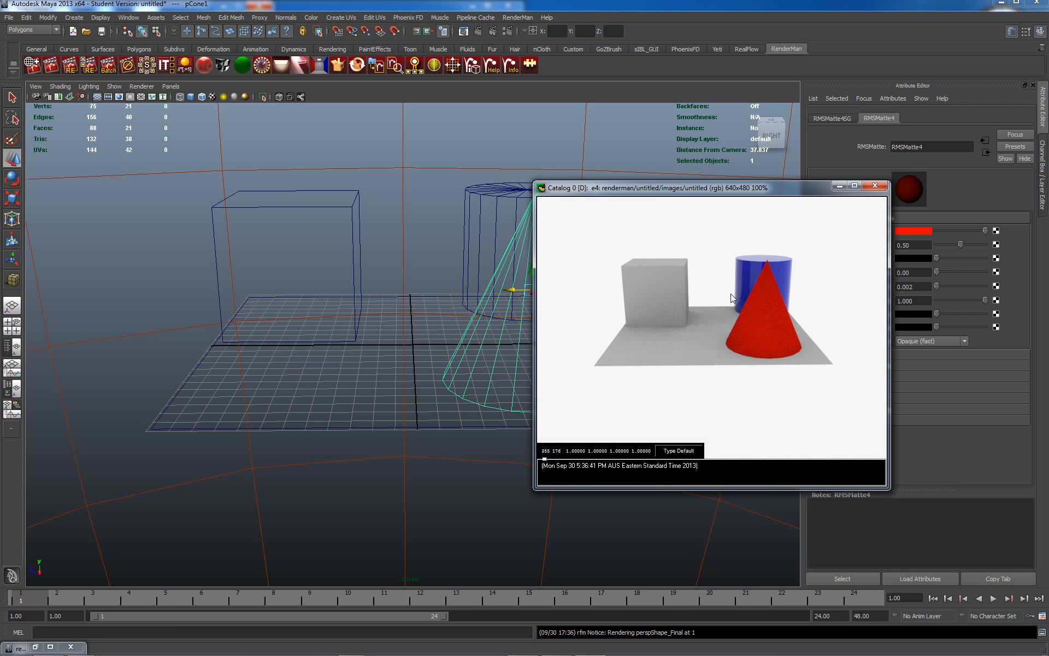
scroll(719, 299, "up", 2)
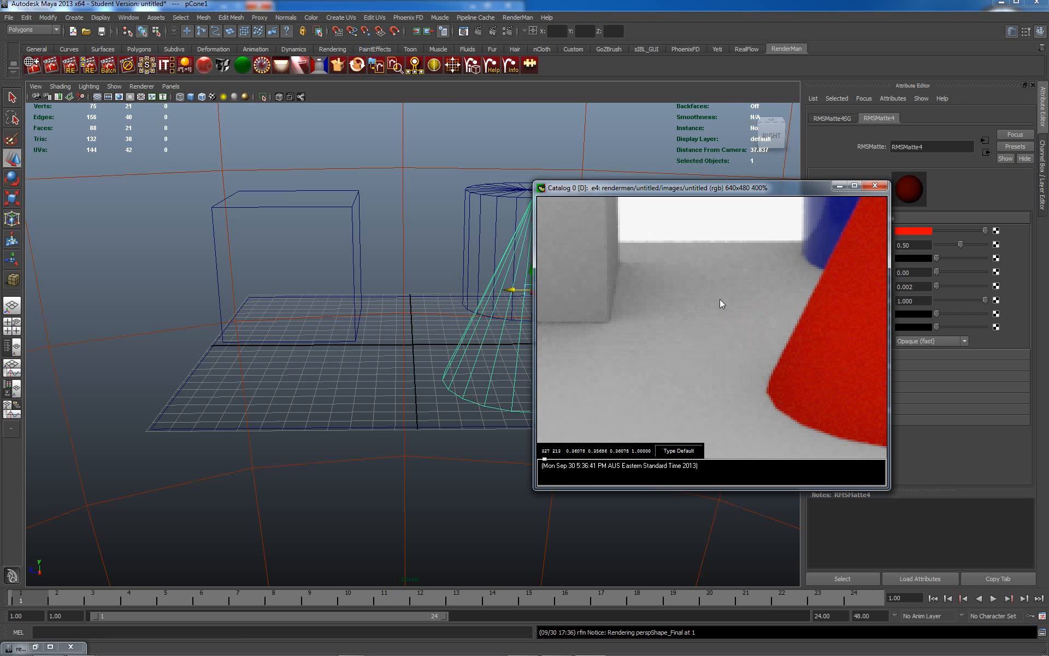
scroll(720, 303, "down", 3)
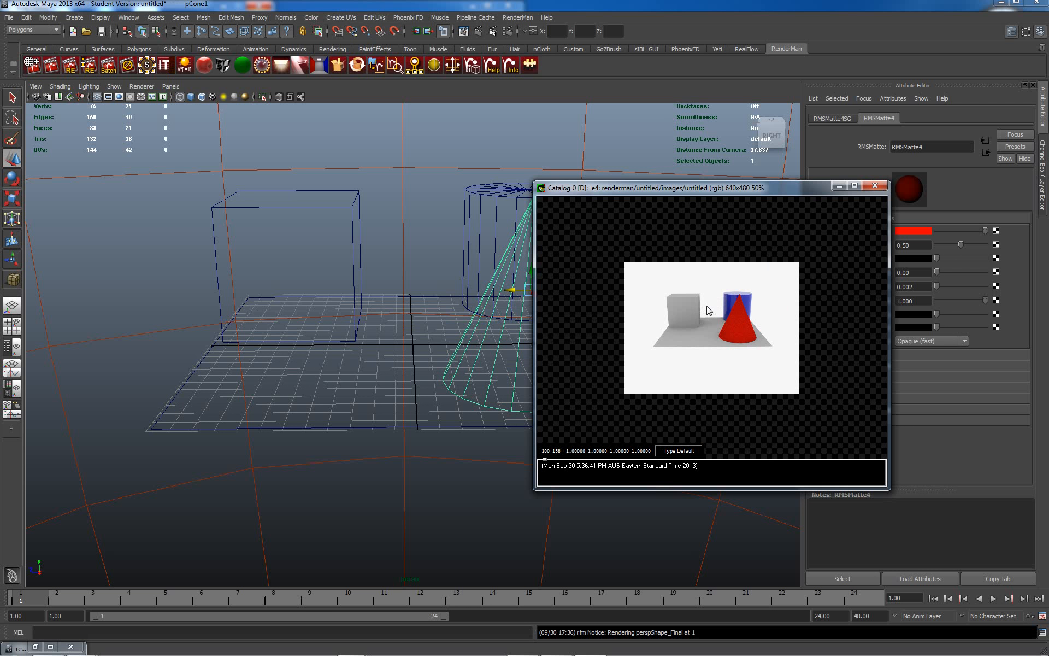
scroll(708, 310, "up", 1)
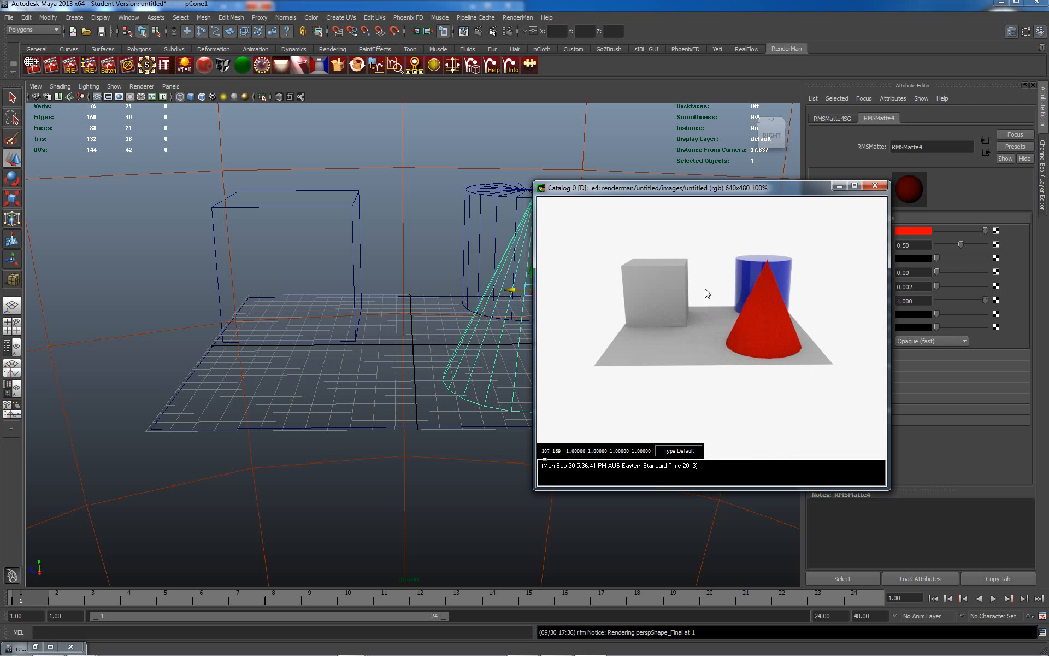
scroll(706, 290, "up", 1)
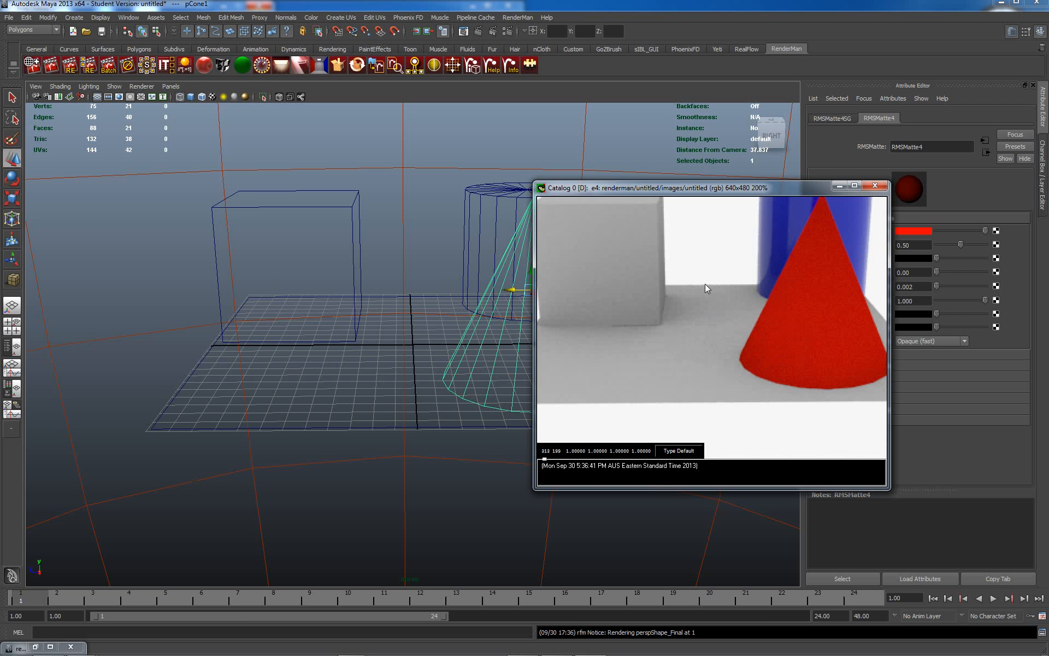
Fit the It window to the image at 200% zoom, move the enlarged window fully on screen, and zoom the image out.
right_click(705, 284)
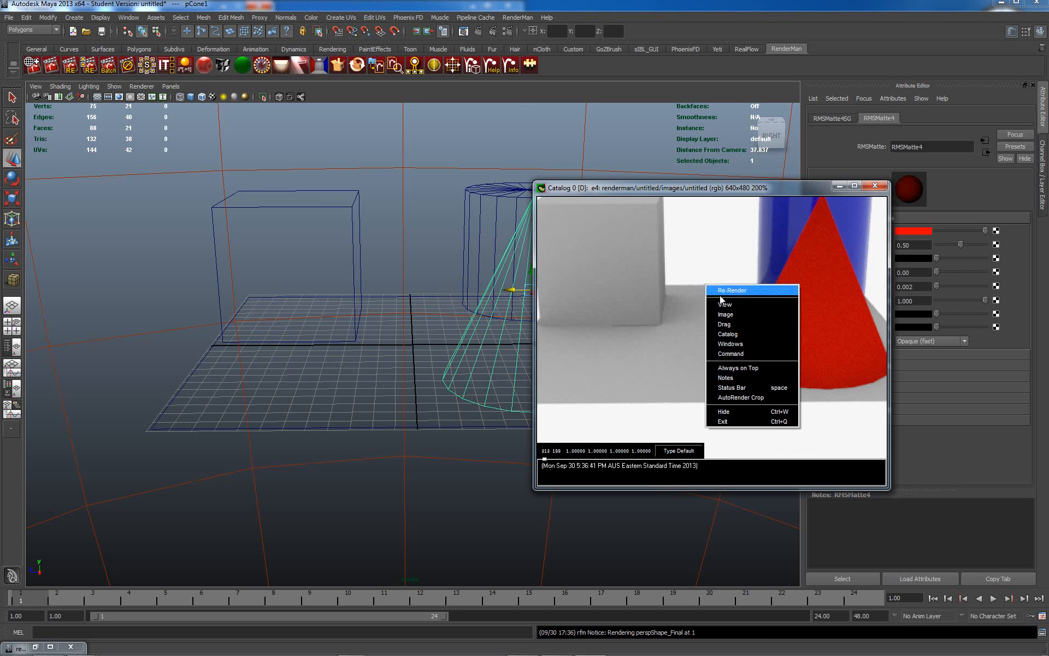
mouse_move(734, 308)
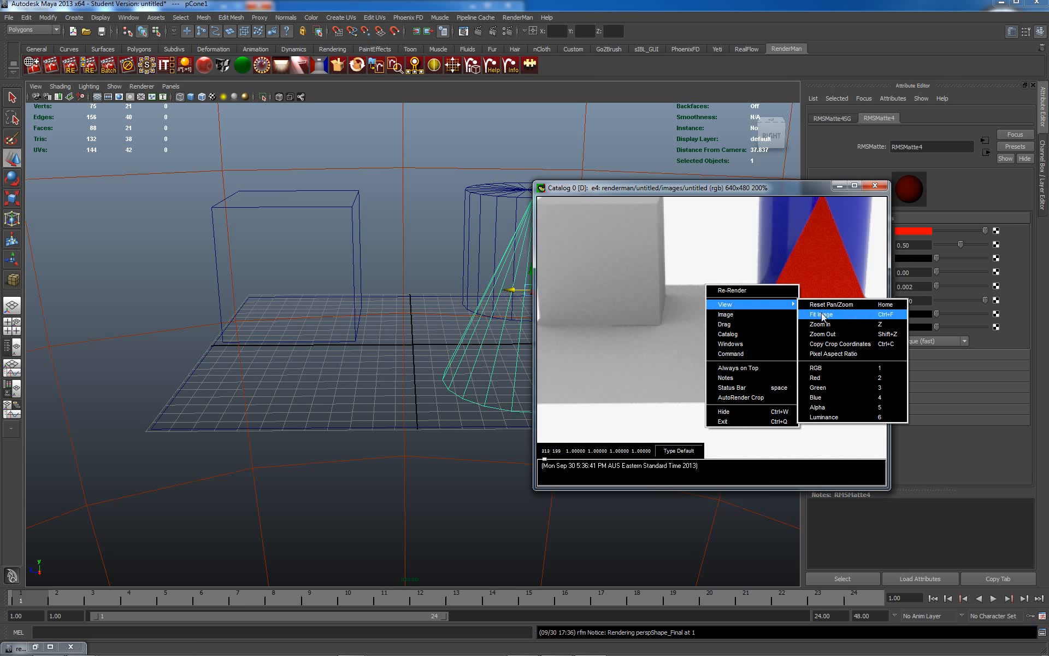
left_click(774, 190)
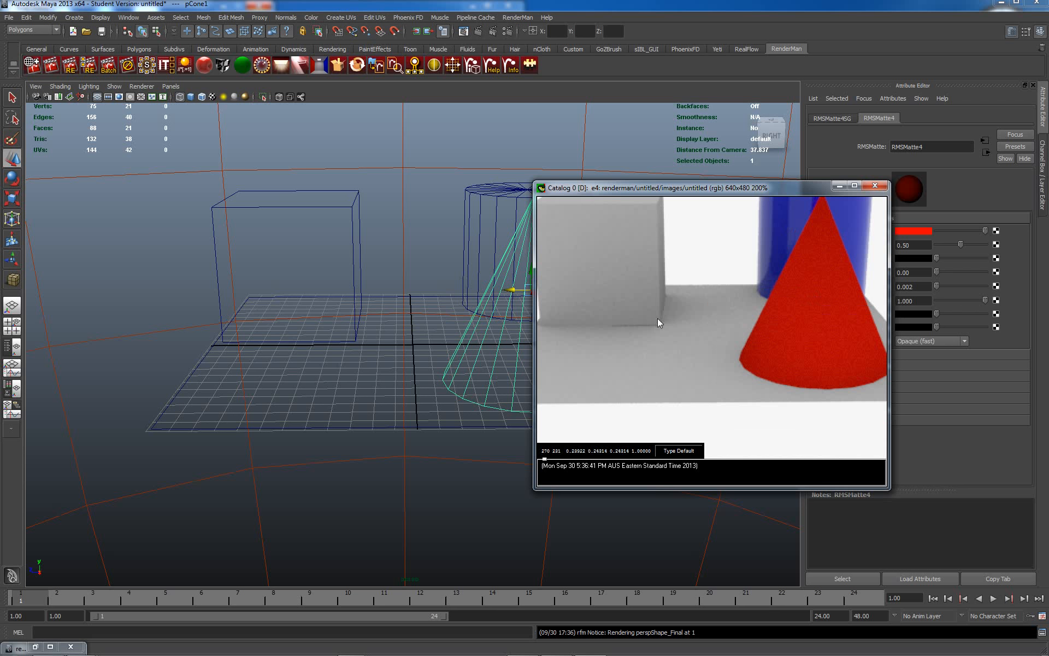
key("w")
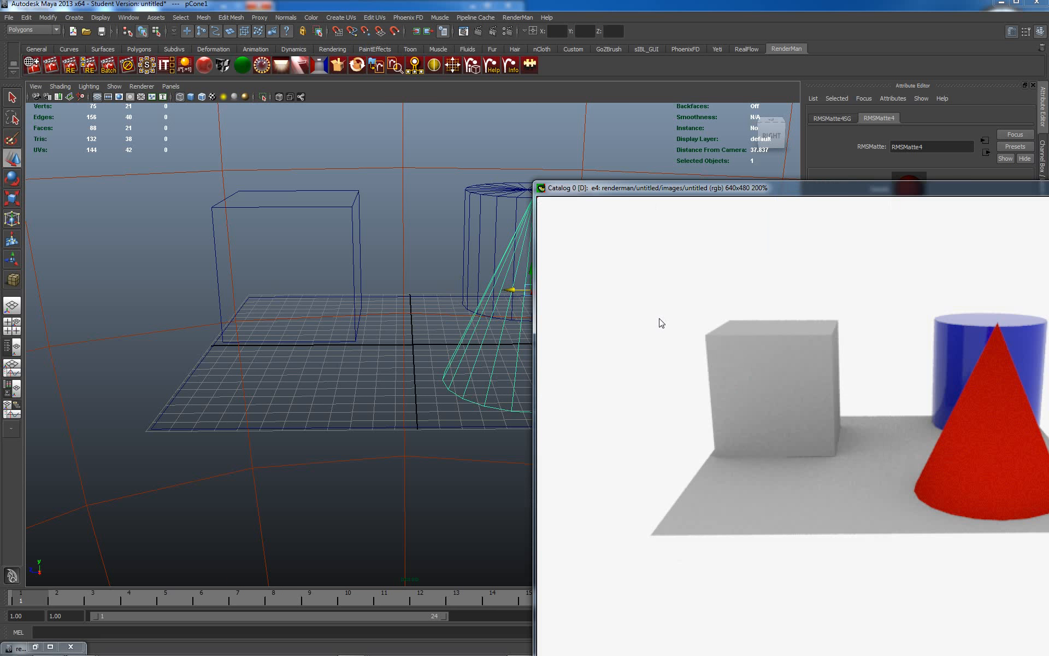
left_click_drag(633, 157, 477, 53)
scroll(556, 260, "down", 1)
scroll(557, 263, "down", 1)
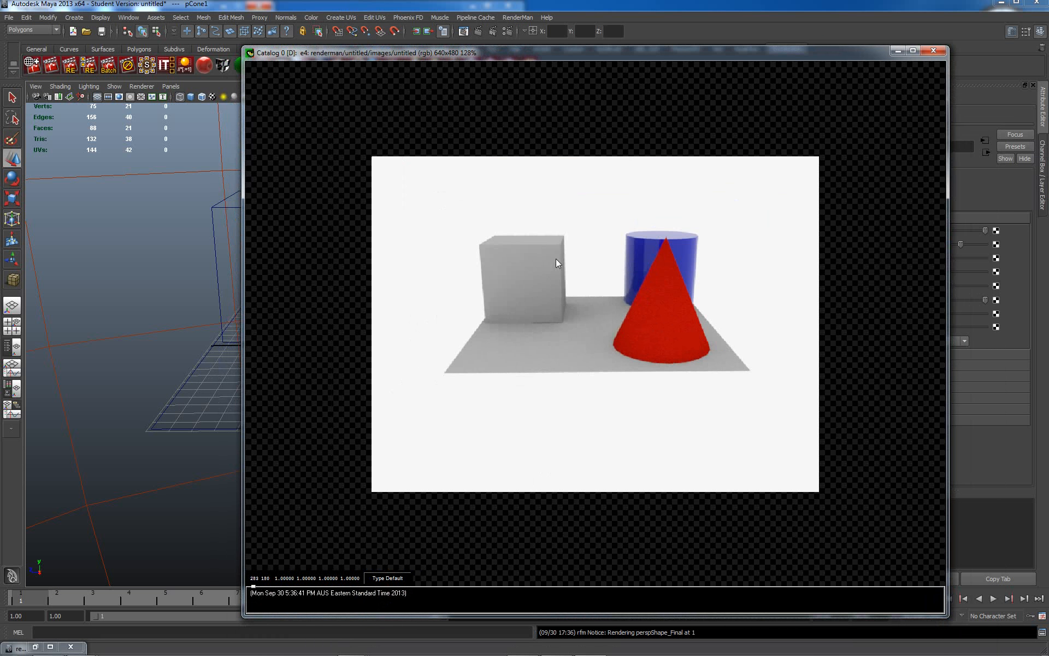
Reset the image's pan and zoom again, and shrink the enlarged It window to fit the image.
right_click(592, 279)
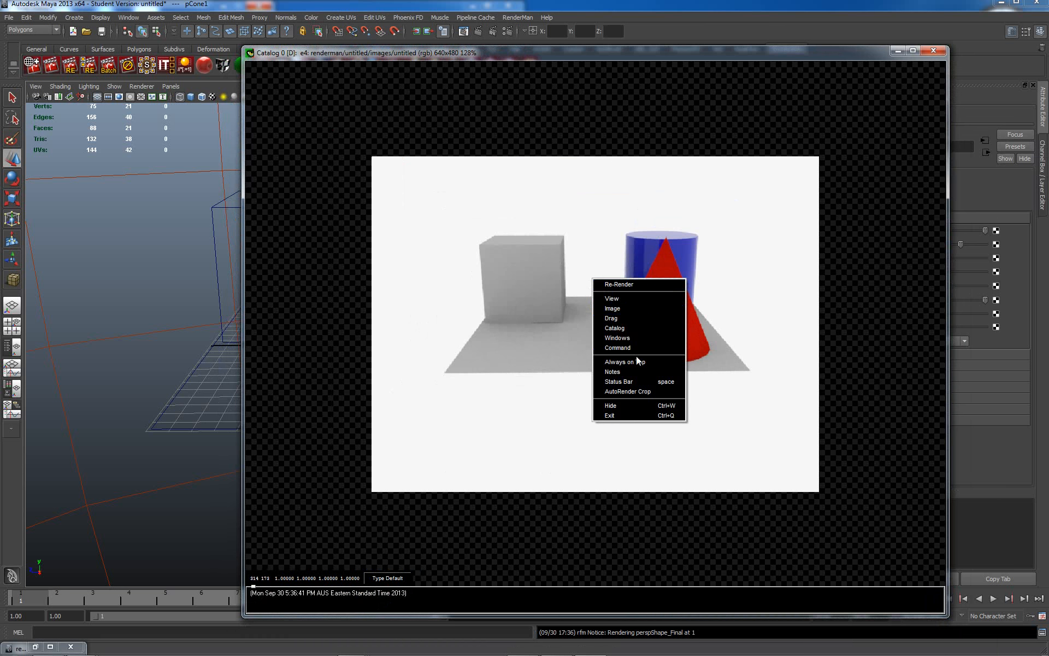
mouse_move(637, 301)
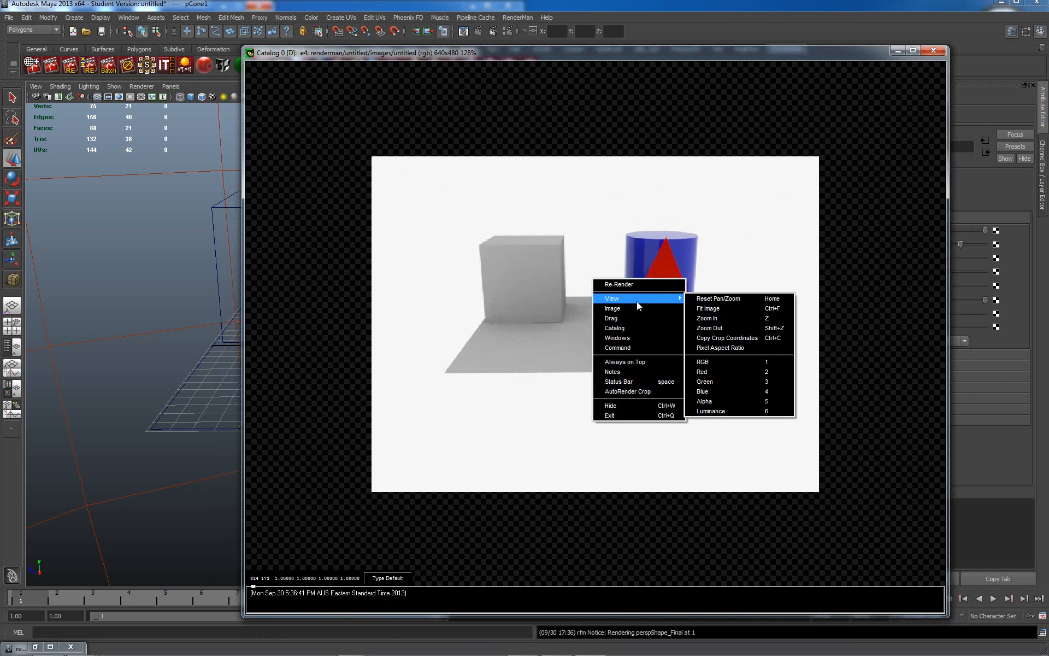
left_click(716, 299)
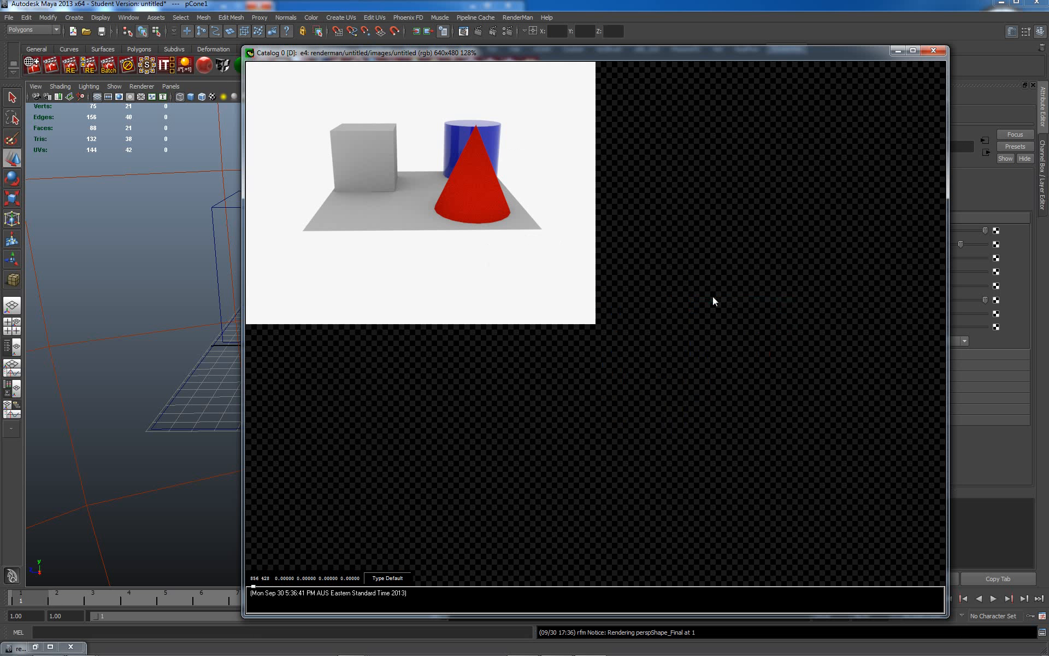
right_click(468, 172)
mouse_move(503, 192)
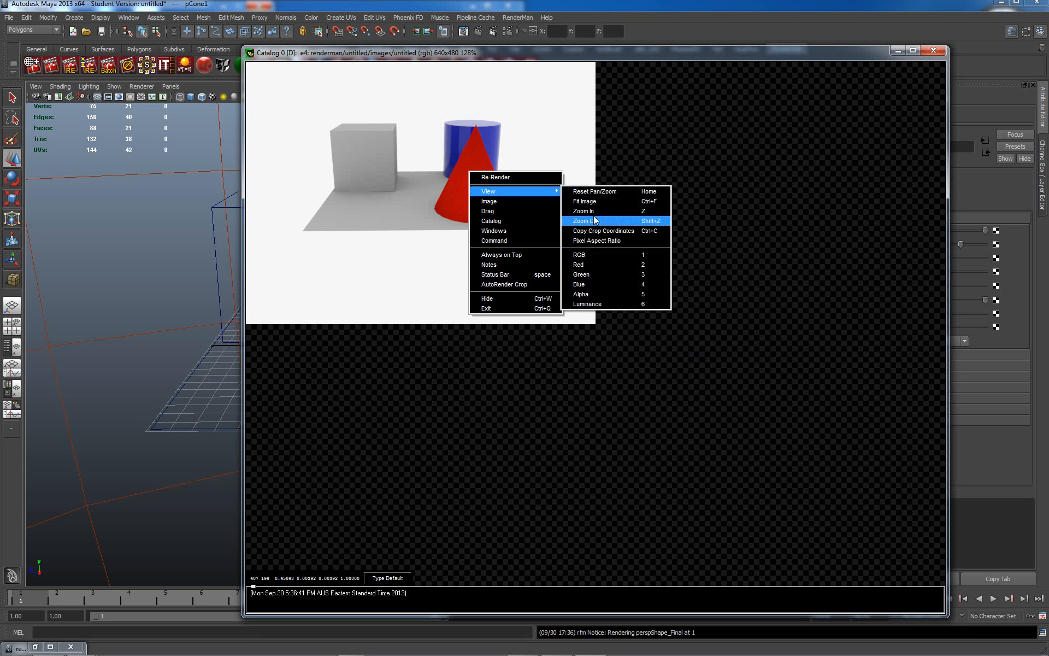
left_click(593, 200)
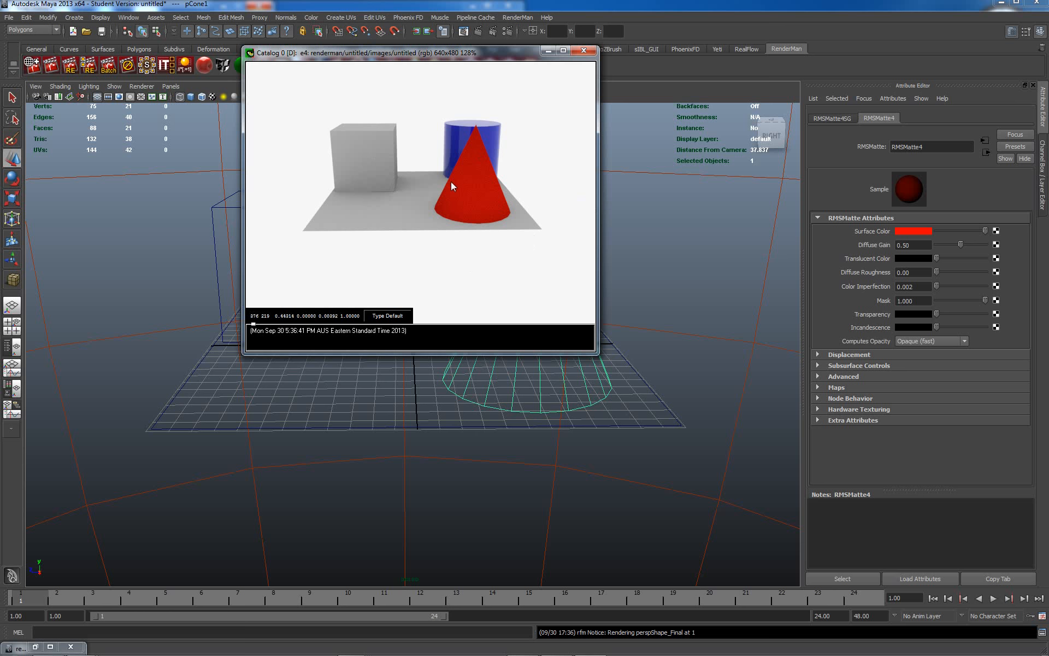
right_click(427, 165)
mouse_move(454, 186)
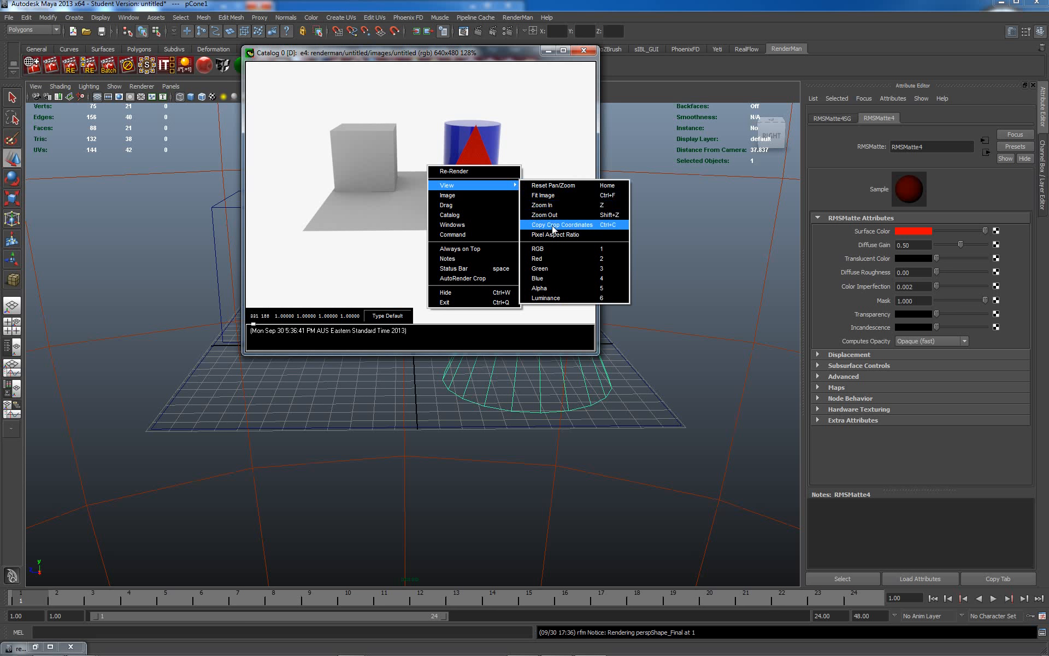
left_click(363, 152)
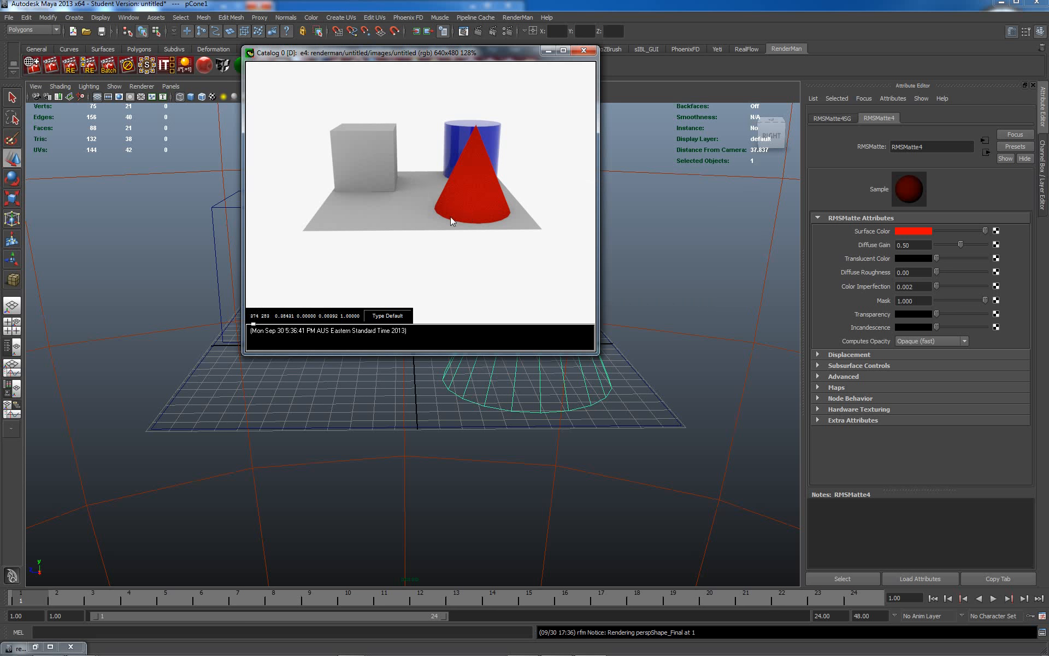
Pan the rendered image upward in It and zoom in and out between 64% and 305% to inspect the cone and floor.
middle_click_drag(441, 204, 428, 169)
right_click(431, 186)
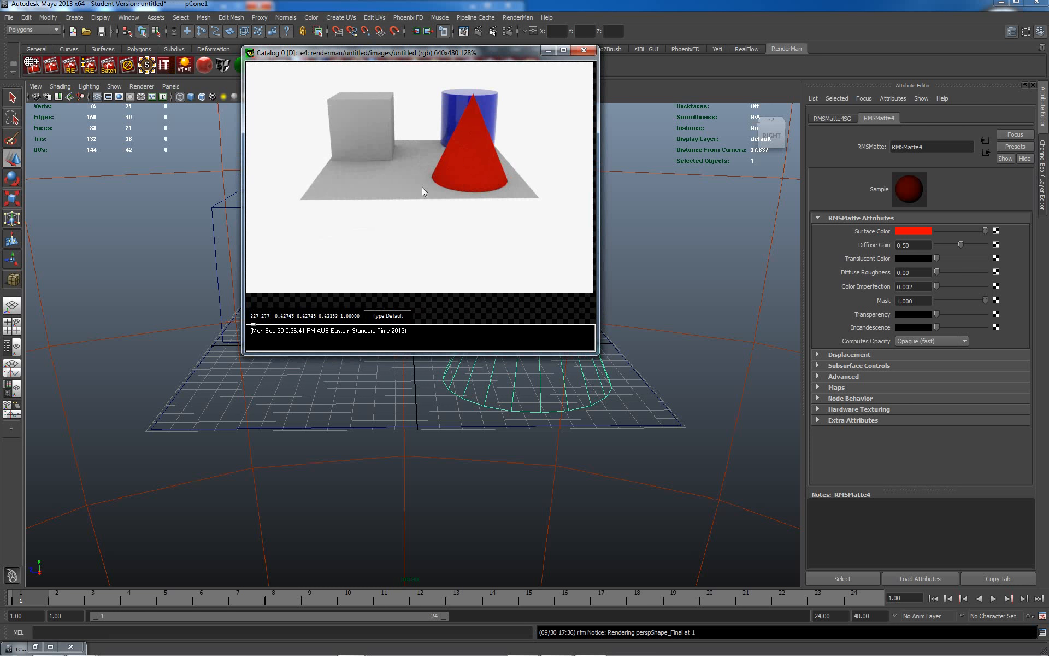
scroll(422, 209, "up", 2)
scroll(420, 225, "up", 1)
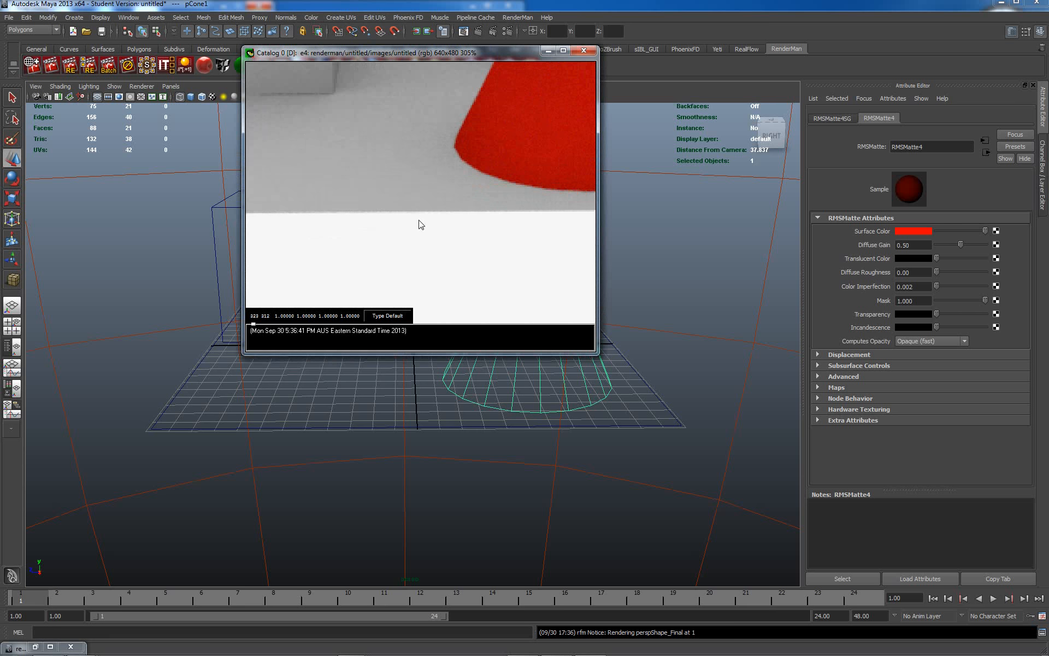
scroll(419, 226, "down", 3)
scroll(418, 228, "up", 2)
scroll(417, 228, "down", 2)
scroll(417, 228, "up", 2)
scroll(417, 232, "down", 2)
scroll(416, 234, "up", 2)
scroll(417, 234, "down", 4)
scroll(413, 246, "up", 3)
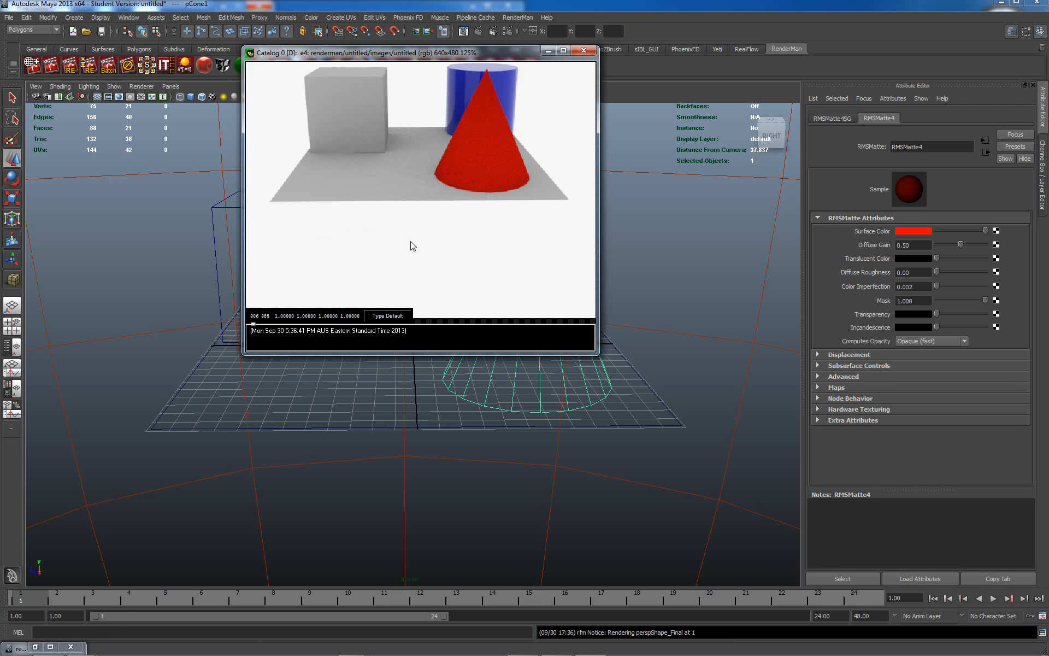
scroll(413, 246, "down", 2)
scroll(411, 245, "up", 2)
scroll(411, 247, "down", 2)
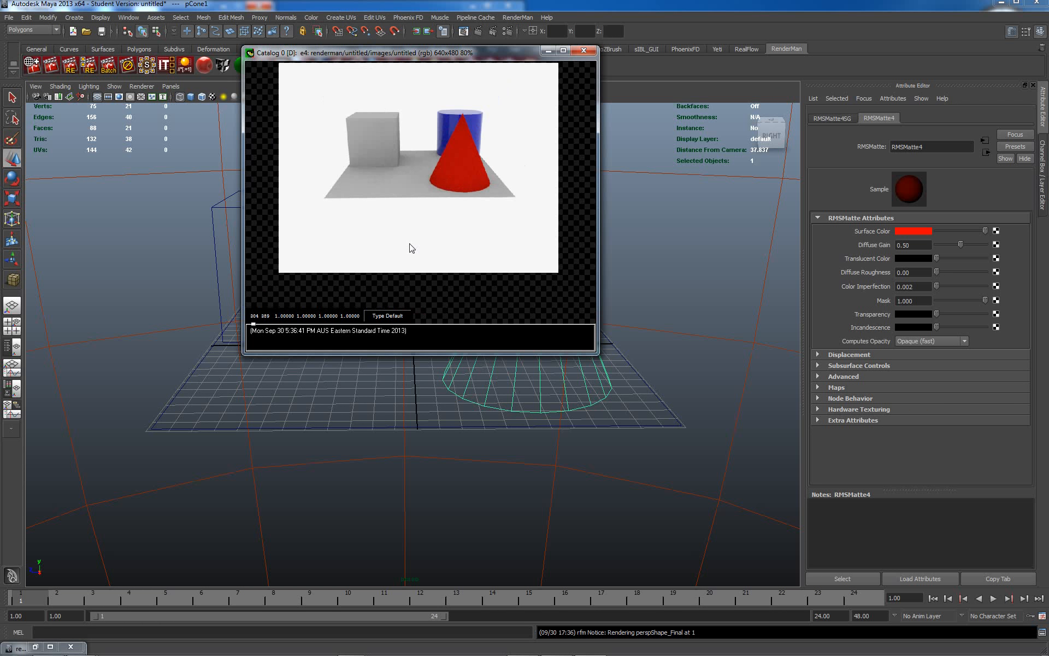
scroll(411, 249, "up", 2)
scroll(410, 249, "down", 2)
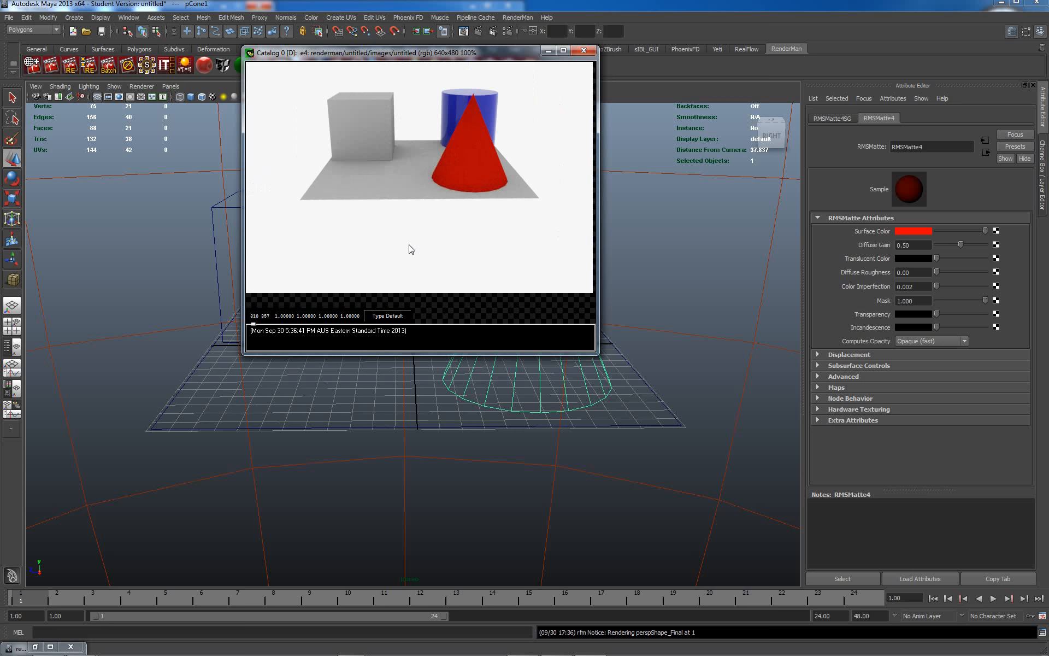
scroll(410, 248, "up", 1)
scroll(410, 249, "down", 2)
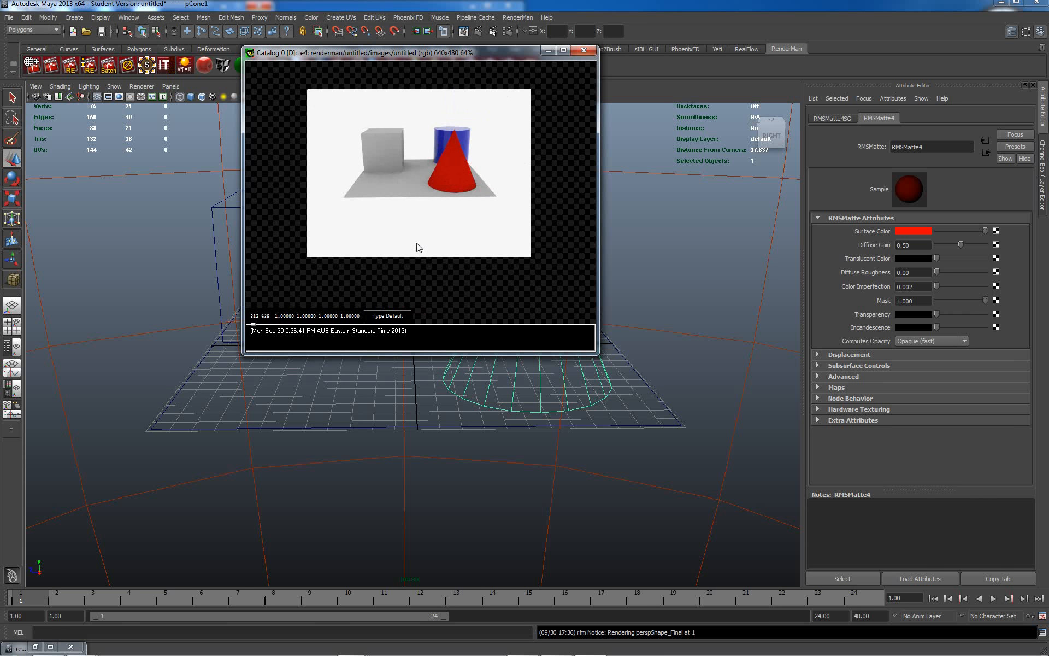
Pan the rendered image sideways, inspect the shapes at zoom levels up to 156%, and return it to 100%.
middle_click_drag(411, 242, 481, 252)
scroll(420, 256, "up", 3)
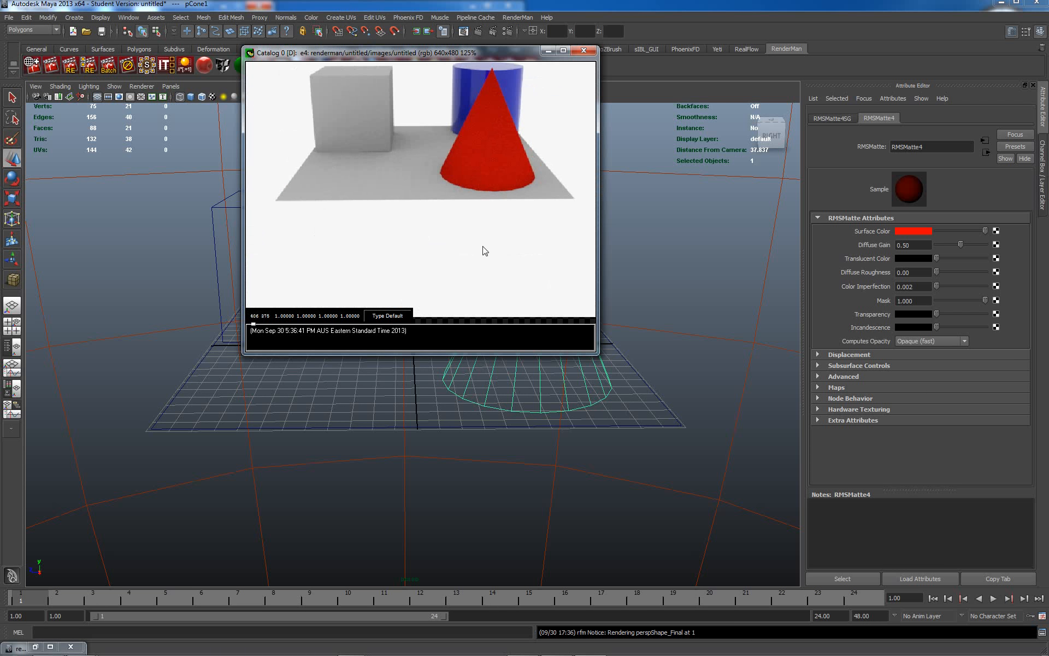
scroll(425, 242, "up", 1)
scroll(425, 243, "down", 2)
scroll(424, 244, "up", 3)
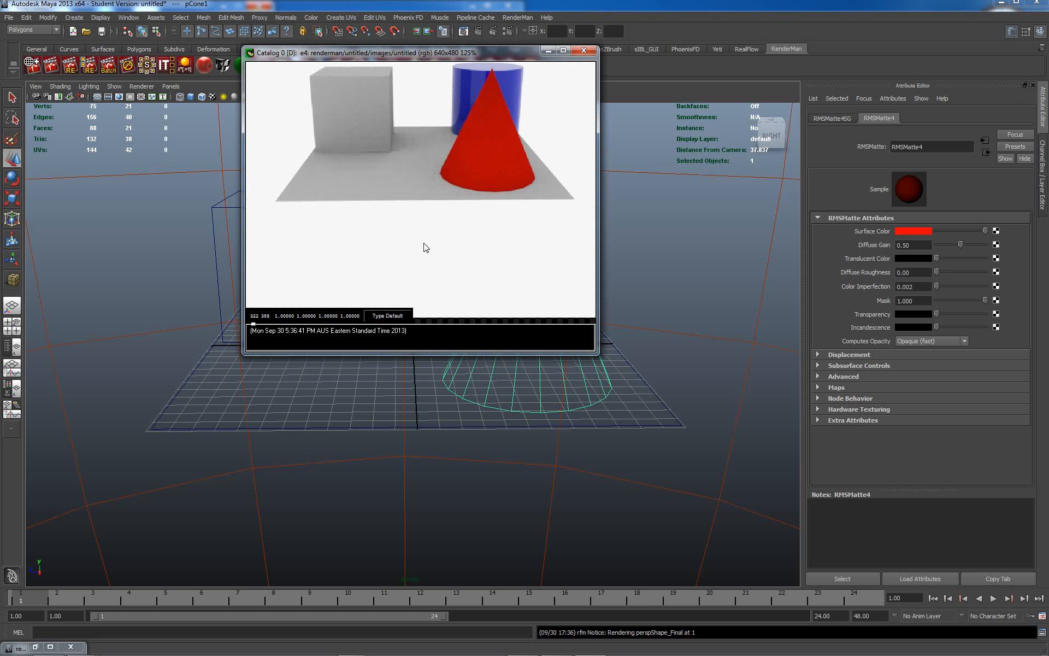
scroll(426, 248, "down", 1)
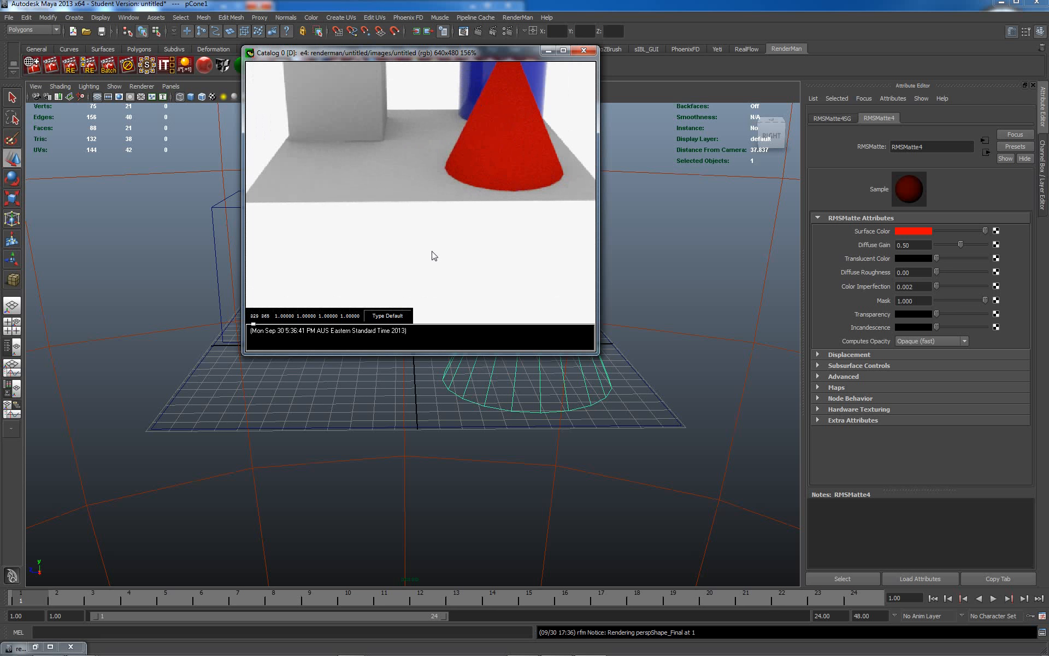
scroll(433, 255, "down", 2)
scroll(434, 255, "up", 1)
scroll(432, 253, "down", 1)
scroll(429, 244, "up", 2)
scroll(428, 243, "down", 2)
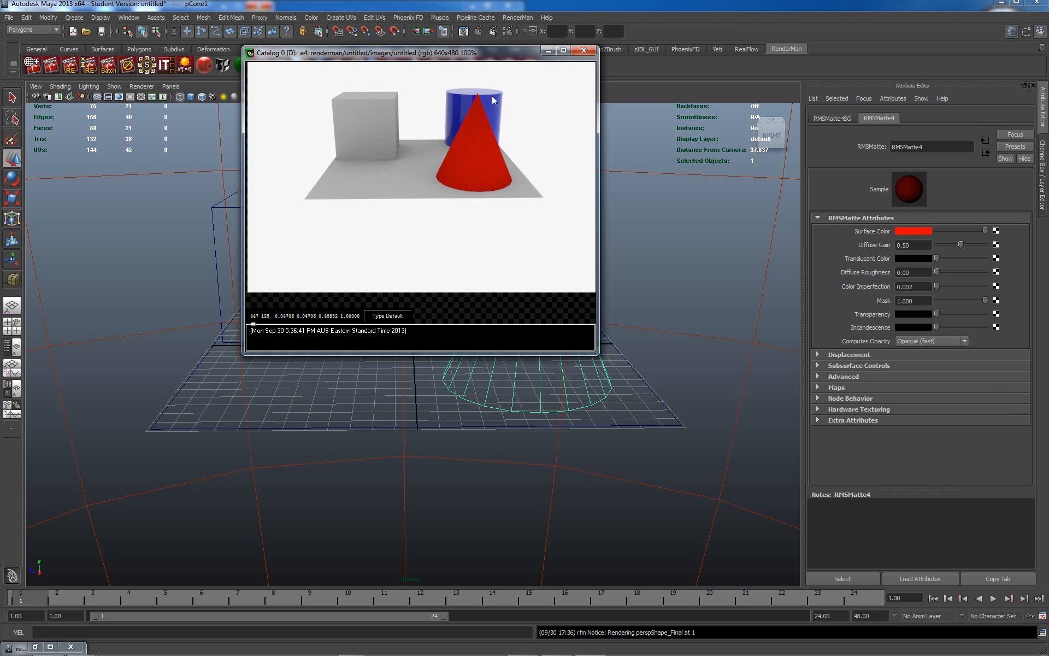
Move the It window clear of the toolbars, examine the RenderMan preview render options including bit depth, and close them.
left_click_drag(493, 53, 613, 193)
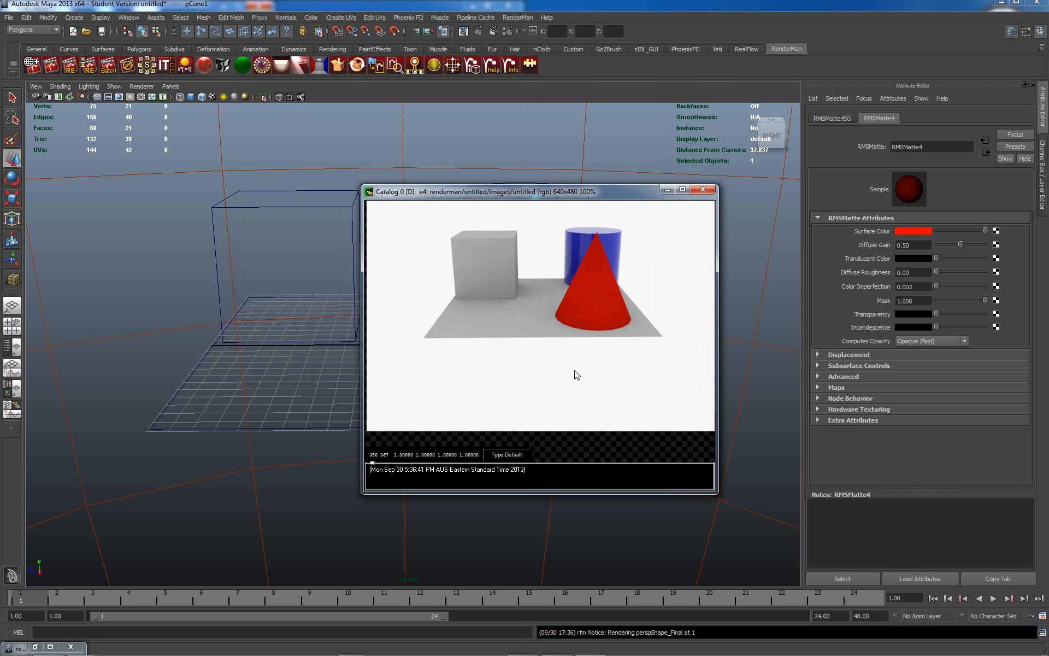
left_click(519, 17)
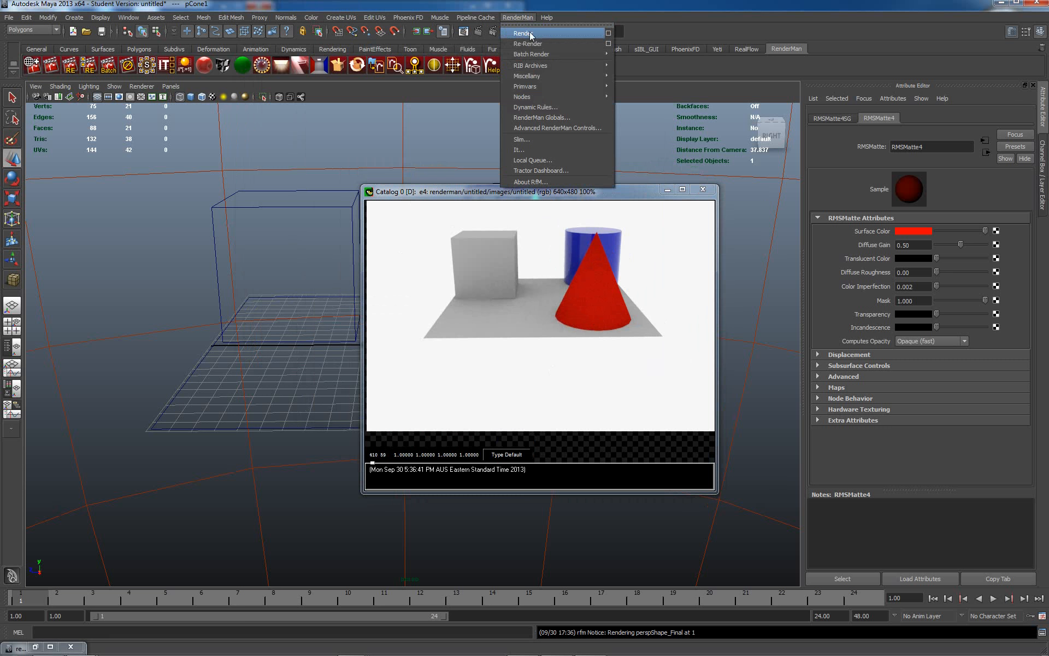
left_click(609, 34)
left_click_drag(299, 235, 150, 134)
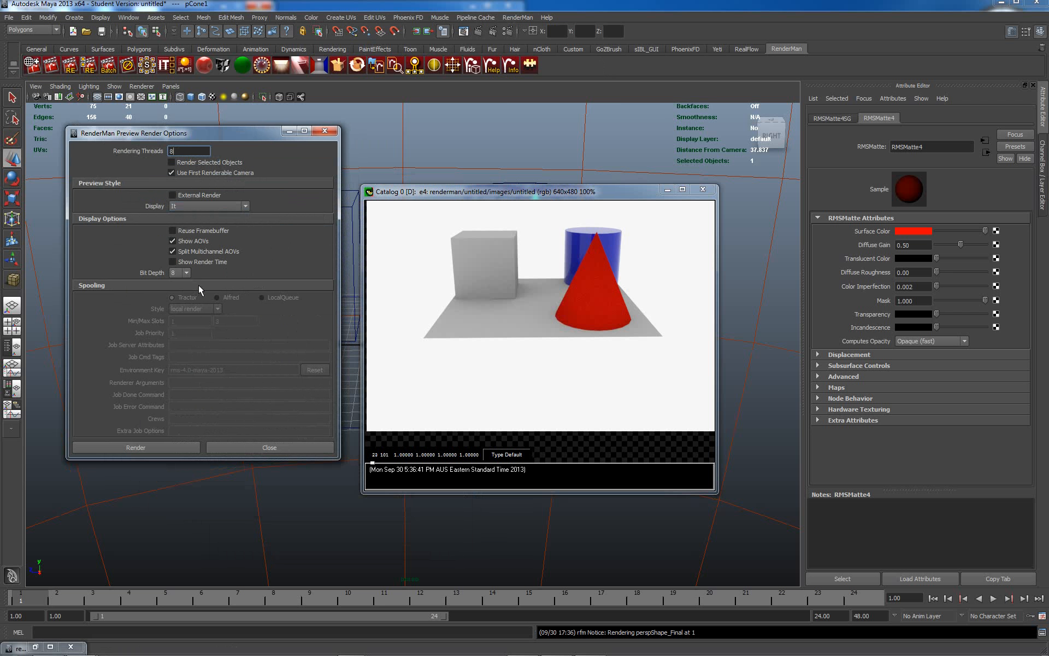
left_click(186, 272)
left_click(334, 134)
Re-render the scene from It and fit the new image in the viewer.
right_click(506, 266)
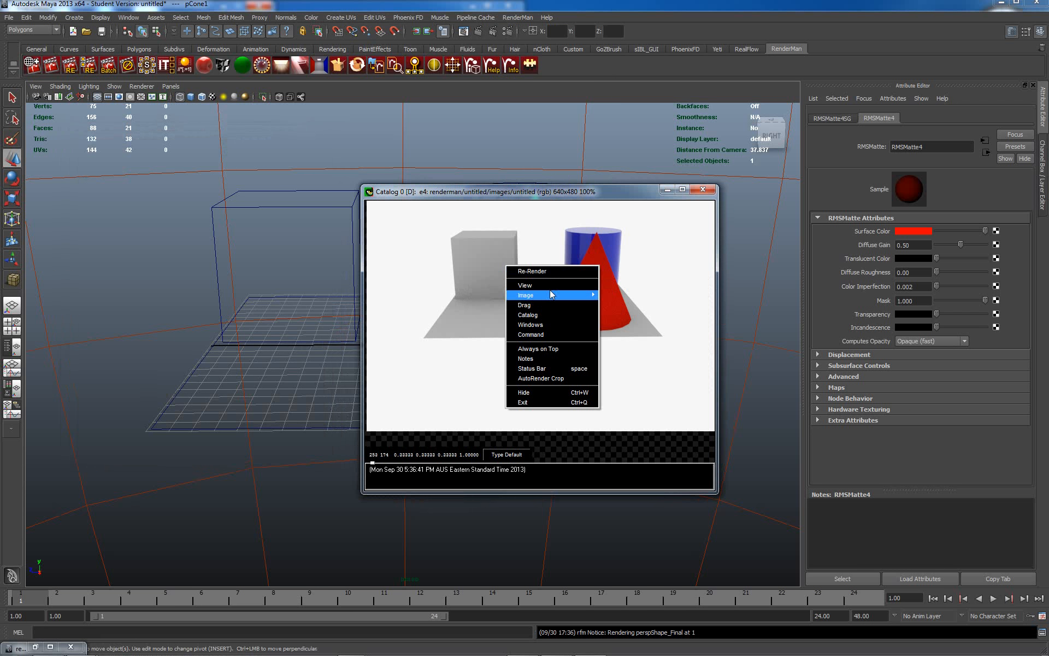
left_click(535, 273)
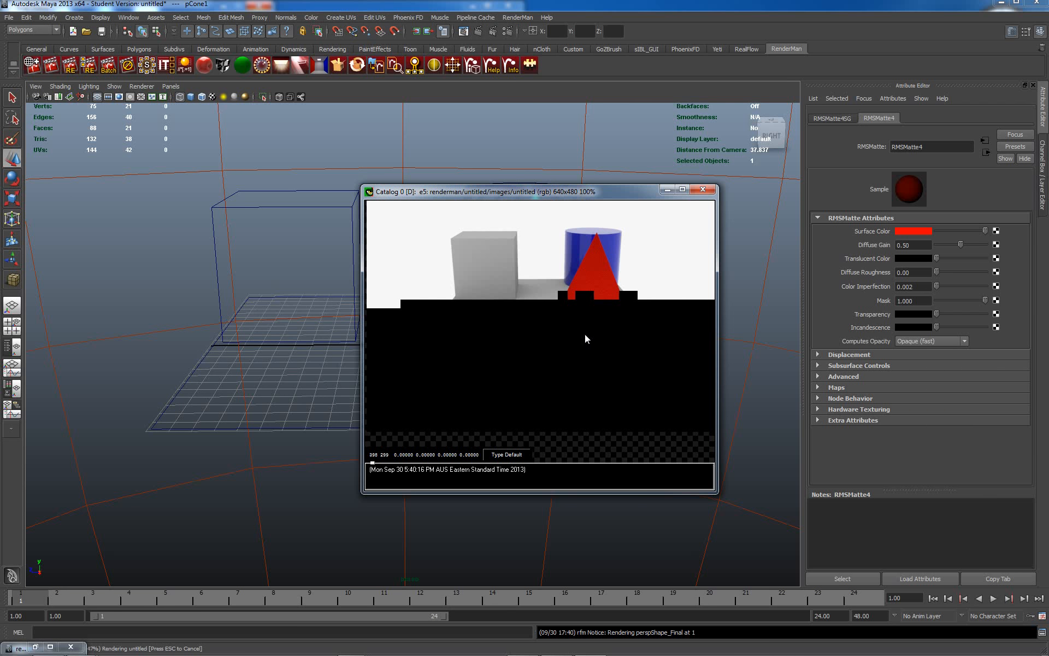
right_click(540, 262)
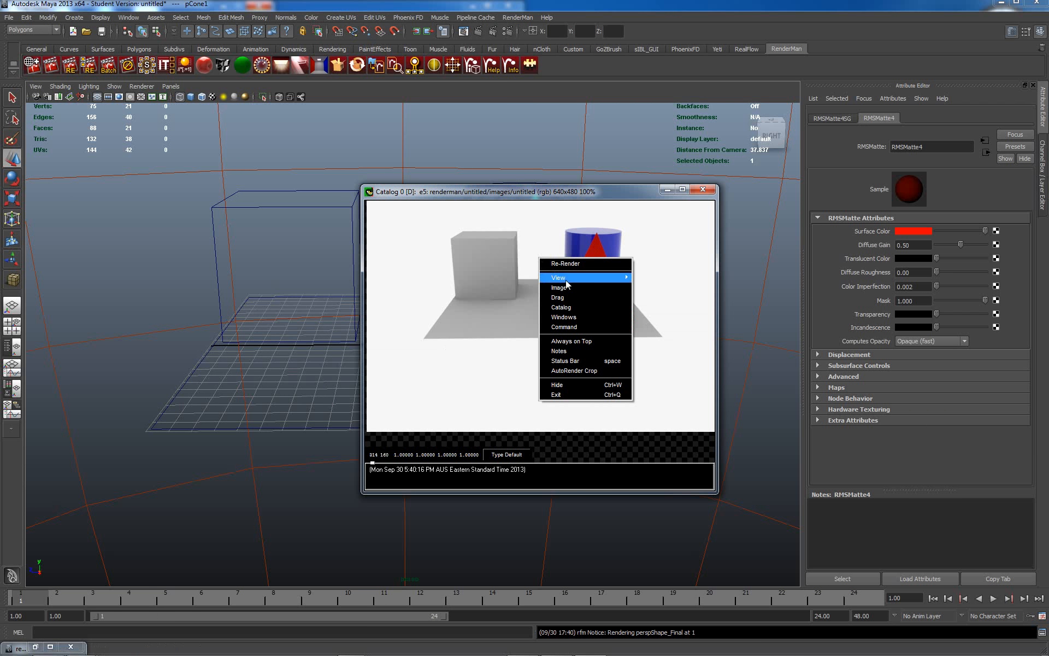
mouse_move(584, 277)
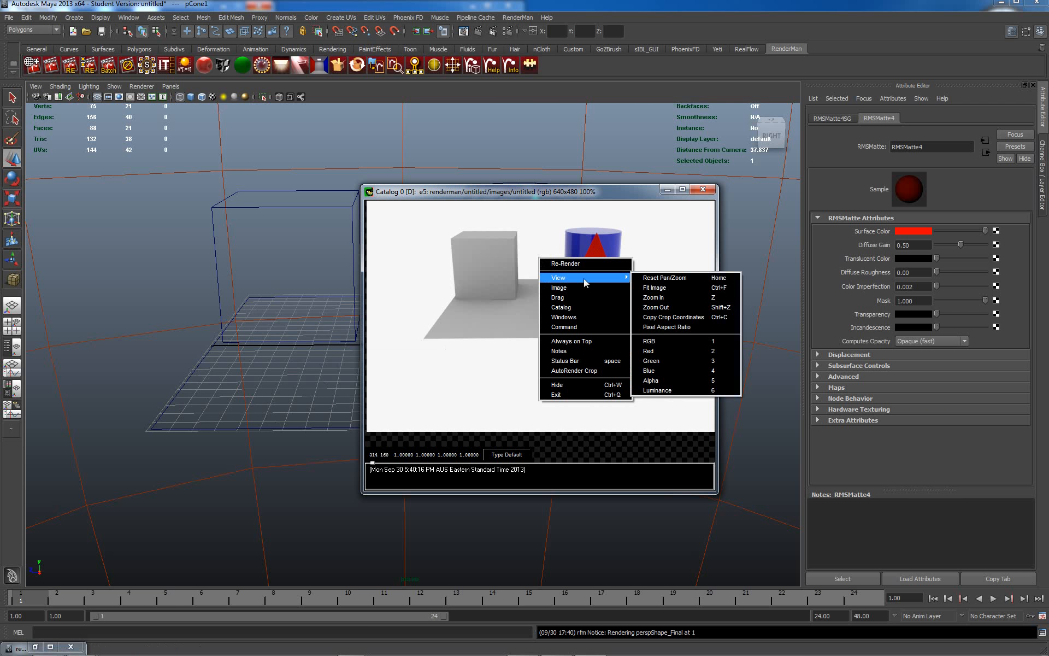
left_click(659, 291)
Pan the new render and zoom it between 100% and 400% to inspect the cube, cone and floor.
right_click(554, 266)
mouse_move(584, 290)
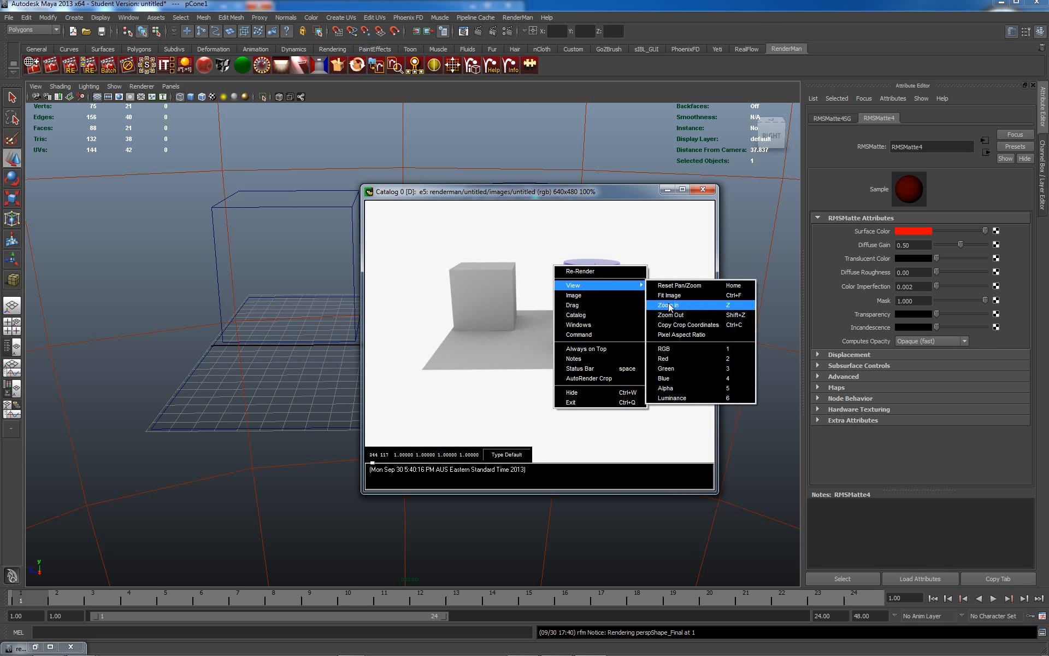
left_click(669, 306)
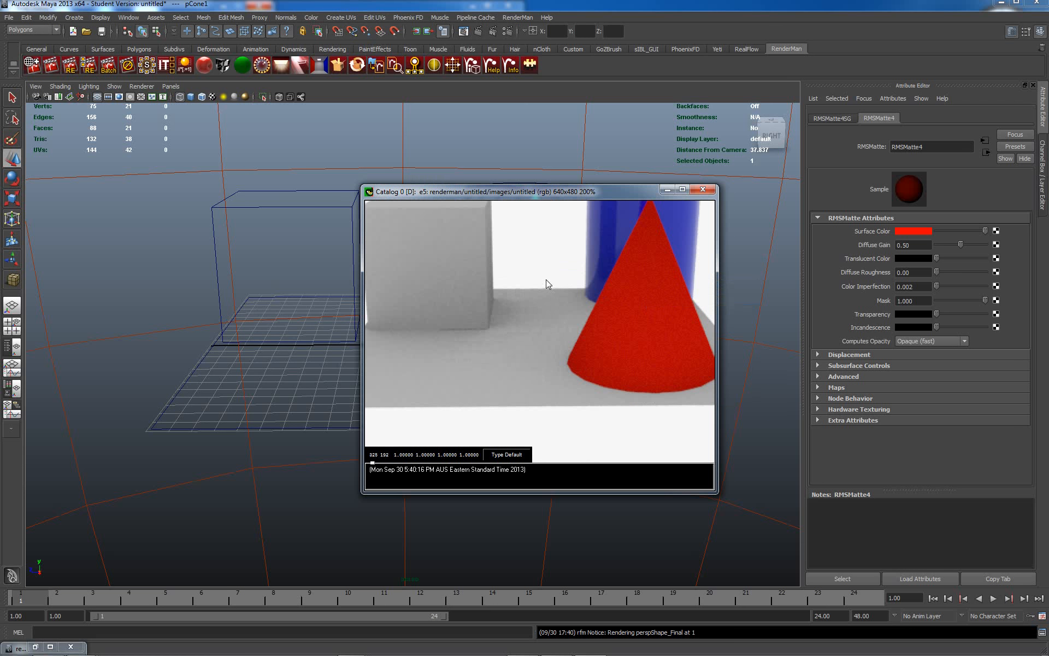
scroll(540, 286, "up", 1)
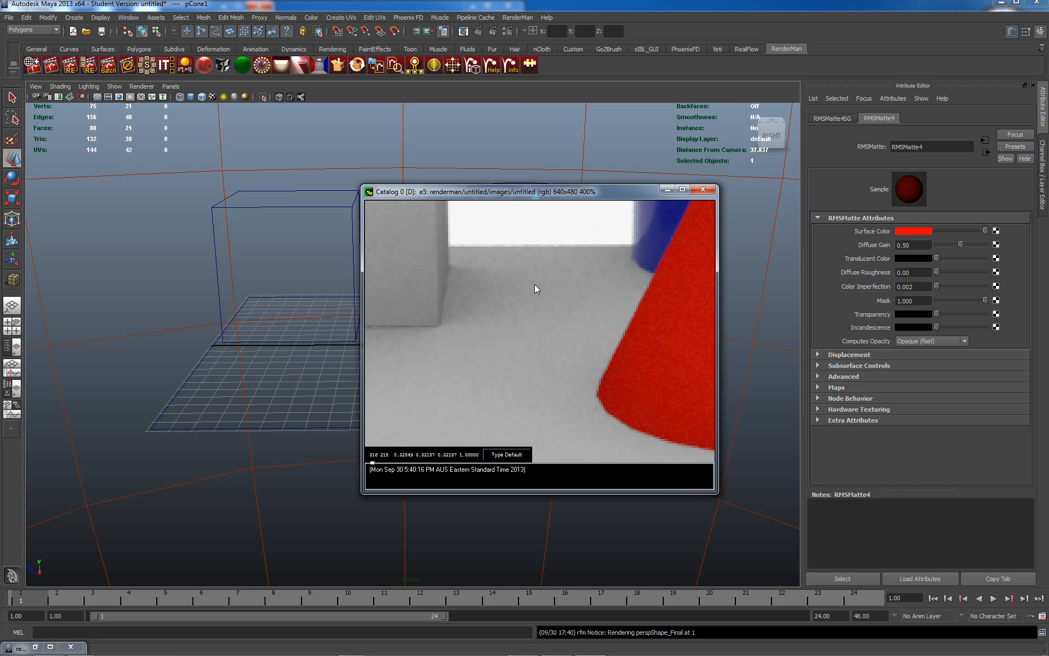
scroll(534, 284, "down", 2)
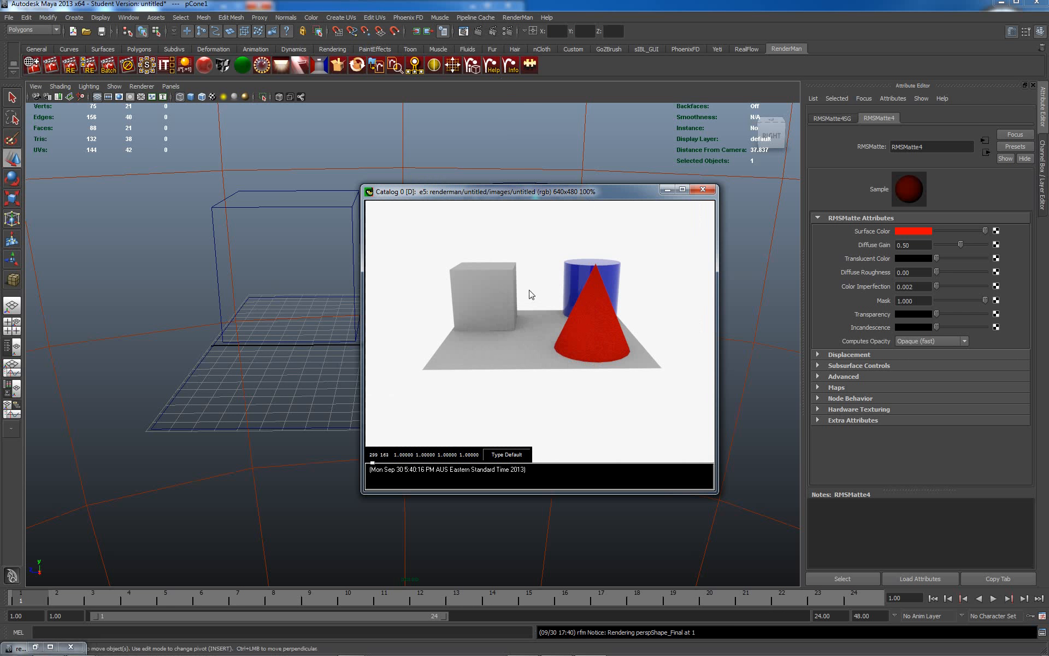
middle_click_drag(532, 295, 488, 300)
scroll(507, 317, "up", 3)
scroll(505, 328, "down", 3)
scroll(503, 333, "up", 2)
scroll(503, 332, "down", 2)
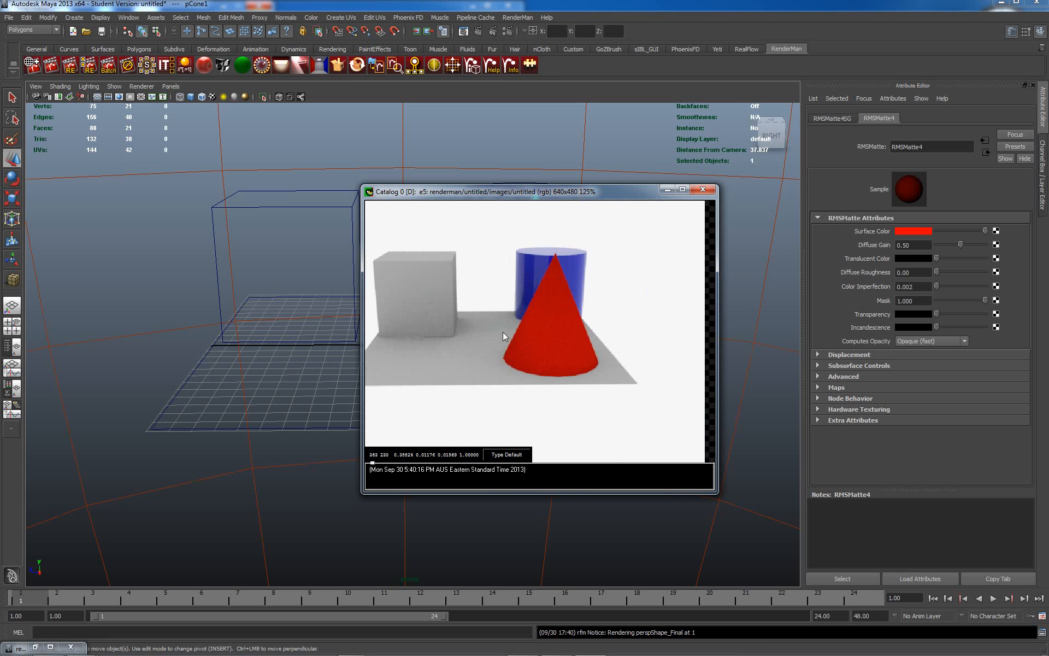